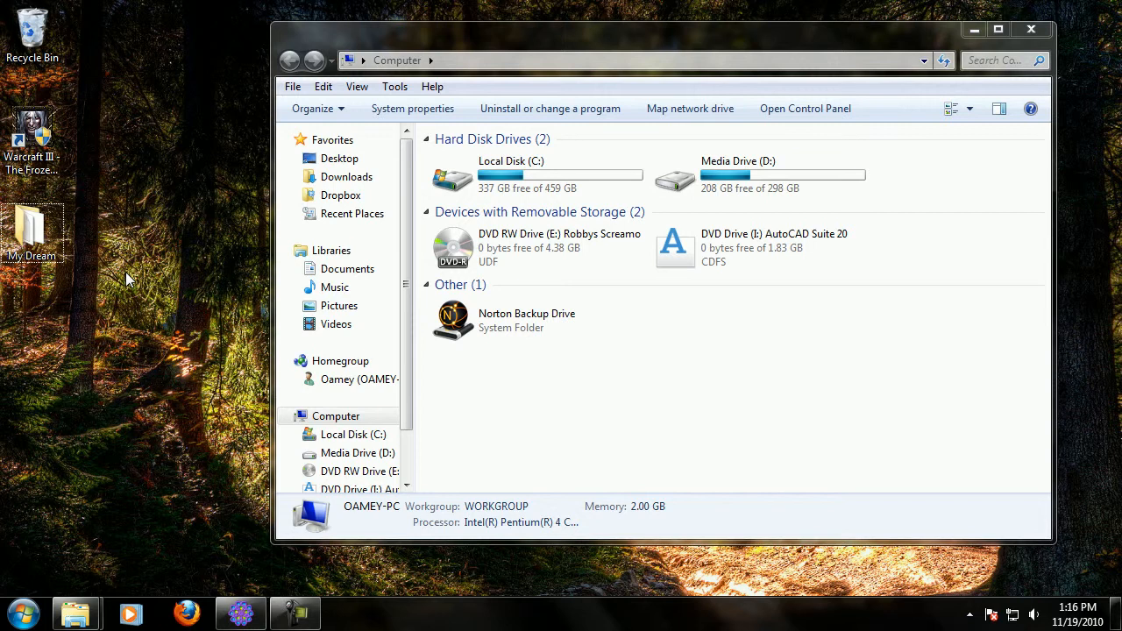
# Open the My Dream desktop folder and arrange its window beside the Computer window.
pyautogui.doubleClick(31, 230)
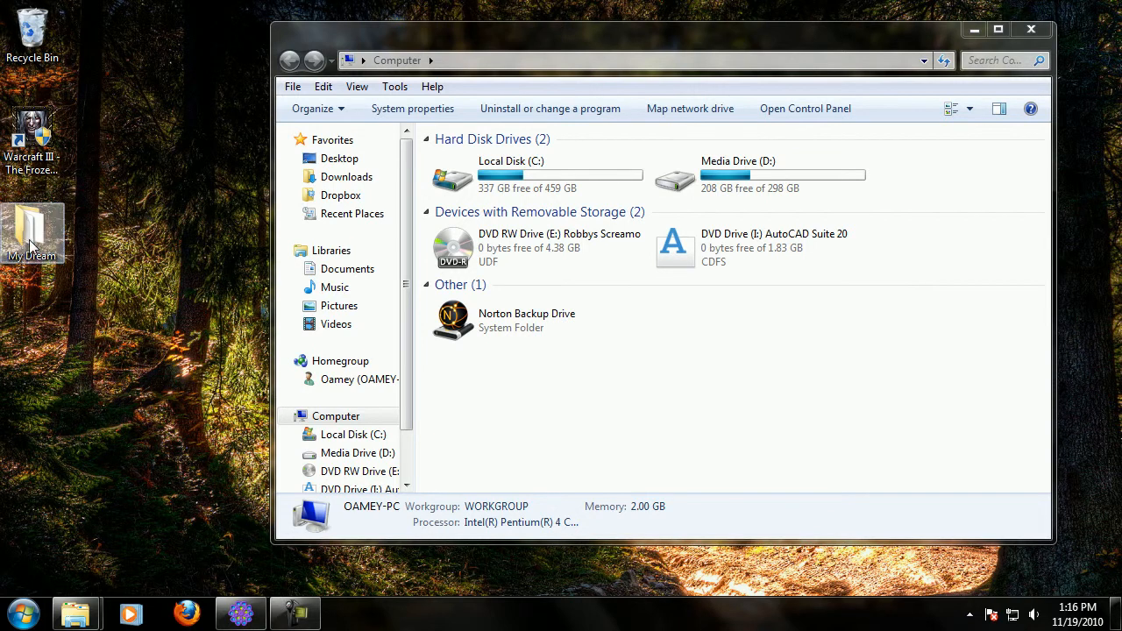
pyautogui.moveTo(465, 72); pyautogui.dragTo(13, 72)
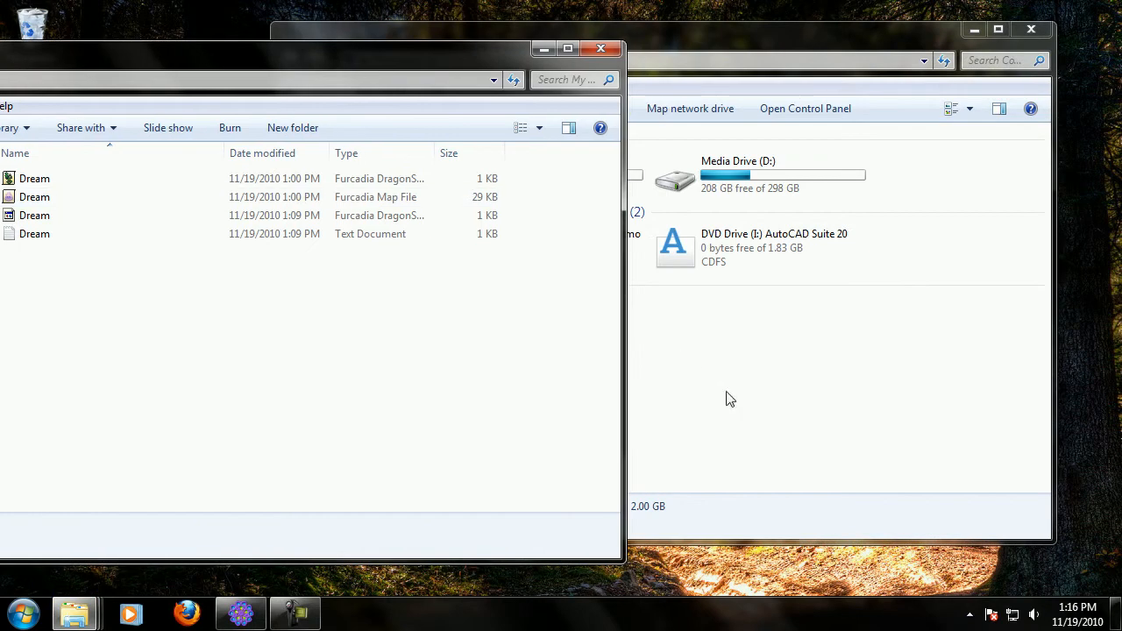
pyautogui.moveTo(211, 71); pyautogui.dragTo(312, 71)
pyautogui.moveTo(350, 382); pyautogui.dragTo(117, 153)
pyautogui.click(866, 501)
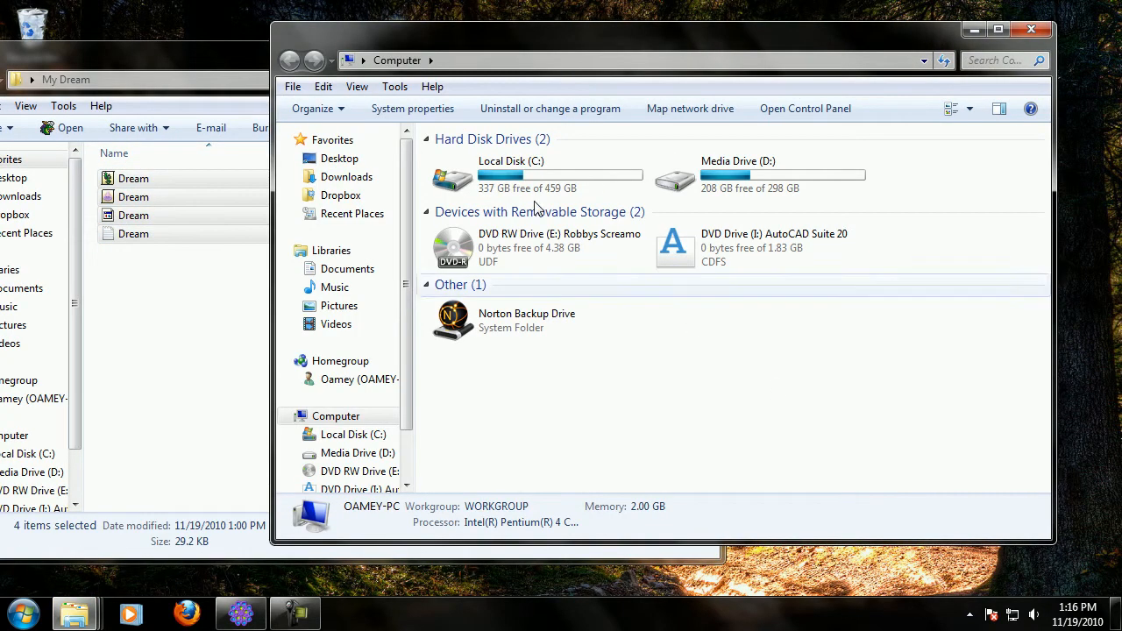
# Navigate to Local Disk (C:) > Program Files > Furcadia > skins > golden.
pyautogui.doubleClick(524, 186)
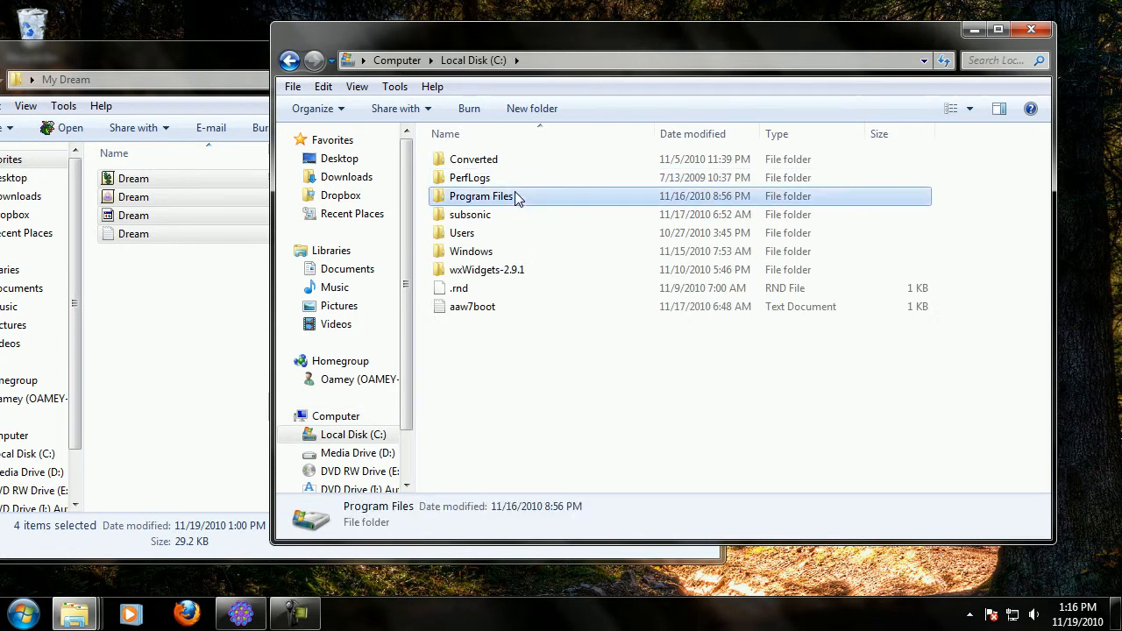
pyautogui.doubleClick(517, 198)
pyautogui.click(499, 343)
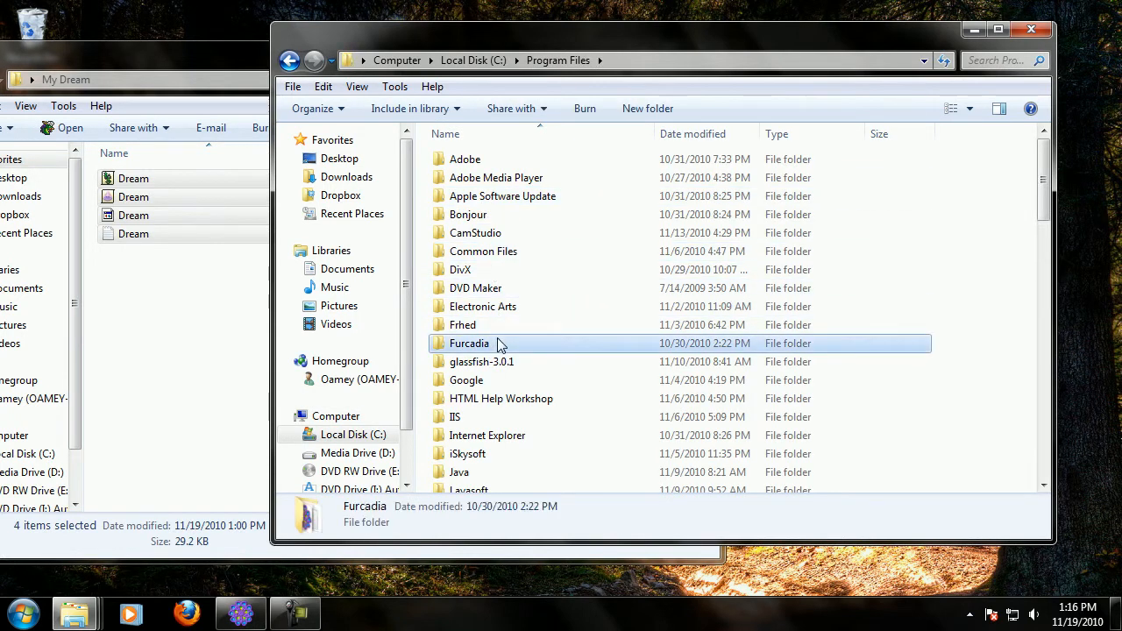
pyautogui.doubleClick(499, 343)
pyautogui.doubleClick(471, 233)
pyautogui.doubleClick(470, 185)
# Select the buttons, marbled and skin files in the golden folder and copy them.
pyautogui.click(575, 180)
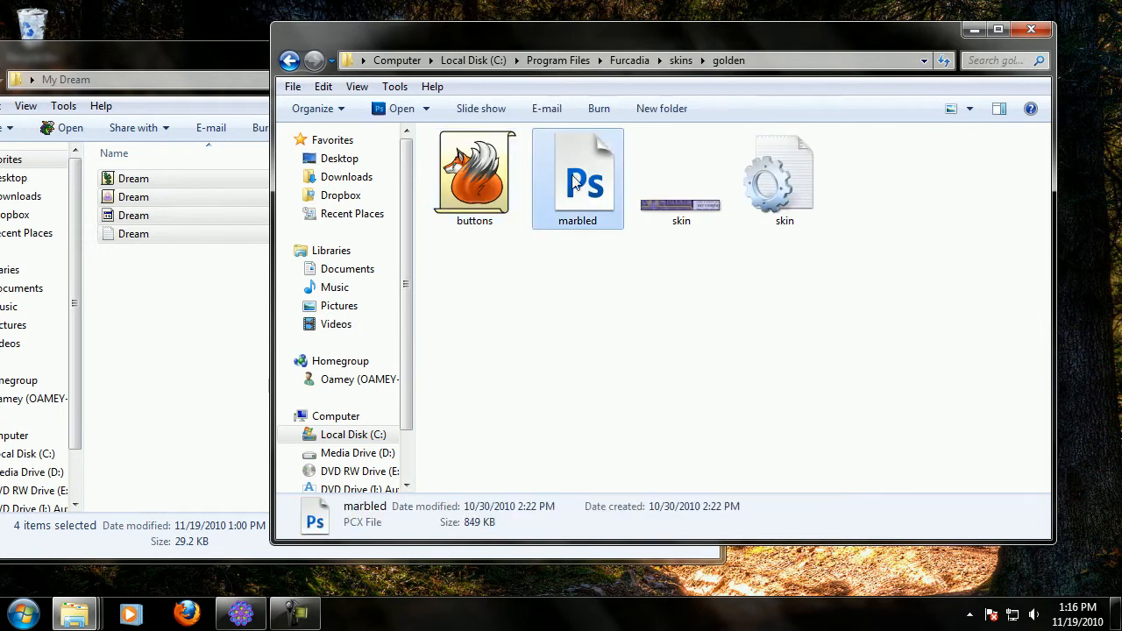
pyautogui.keyDown('ctrl'); pyautogui.click(496, 199); pyautogui.keyUp('ctrl')
pyautogui.keyDown('ctrl'); pyautogui.click(817, 198); pyautogui.keyUp('ctrl')
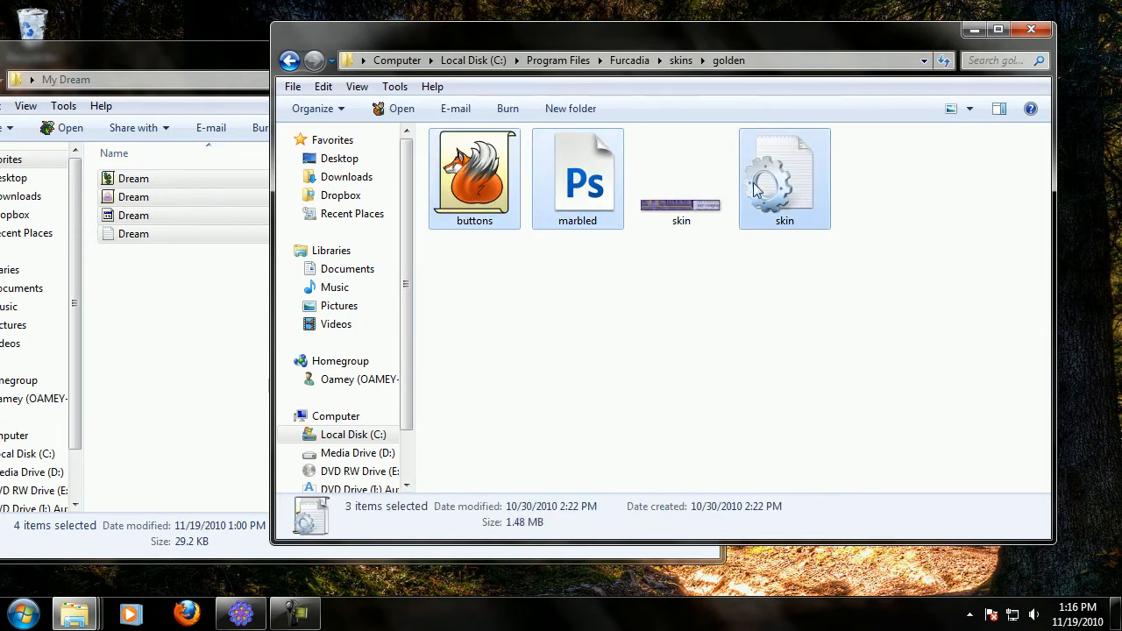
pyautogui.rightClick(623, 149)
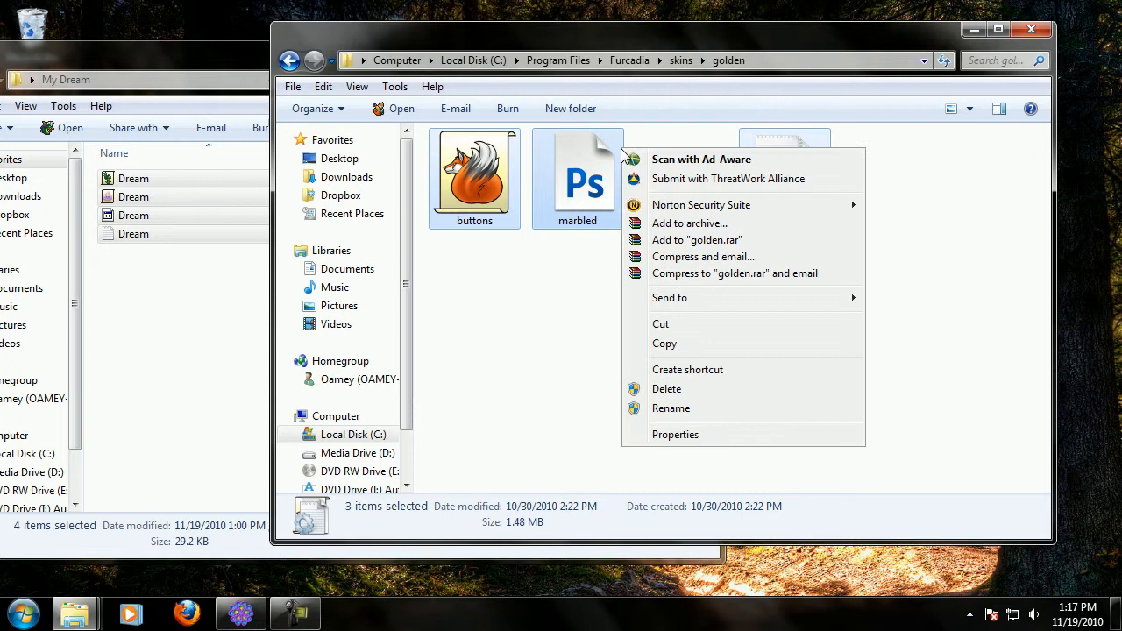
pyautogui.click(673, 344)
# Paste the copied skin files into the My Dream folder.
pyautogui.click(177, 326)
pyautogui.rightClick(178, 326)
pyautogui.click(220, 448)
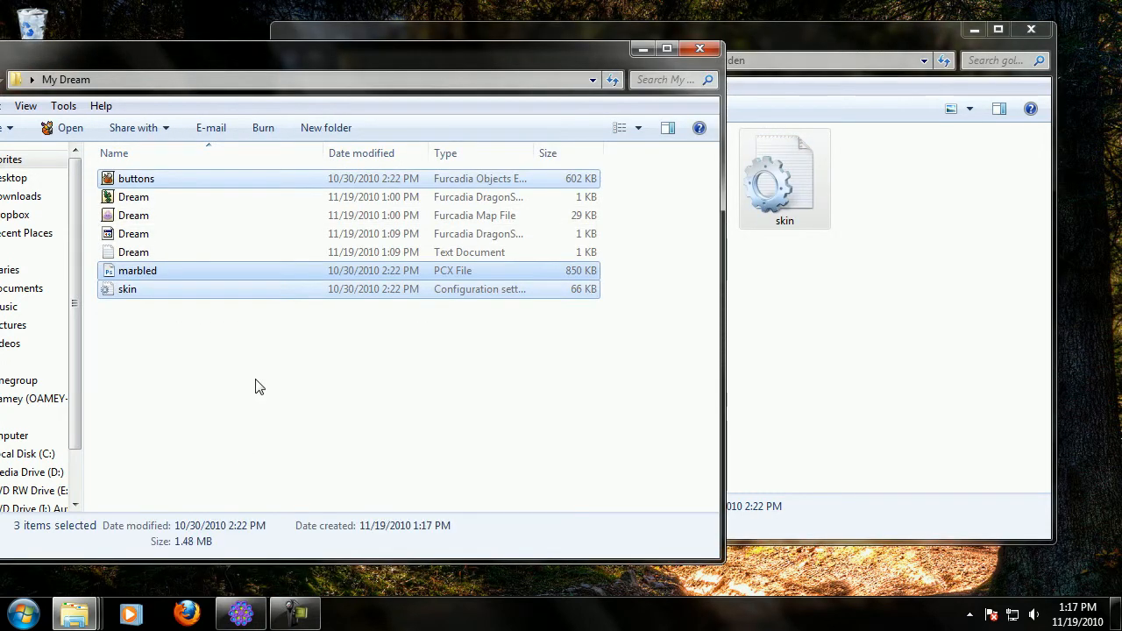
# Close the golden folder window and, after reviewing the pasted files, the My Dream window.
pyautogui.click(354, 369)
pyautogui.click(1048, 40)
pyautogui.click(1031, 29)
pyautogui.moveTo(256, 59); pyautogui.dragTo(544, 55)
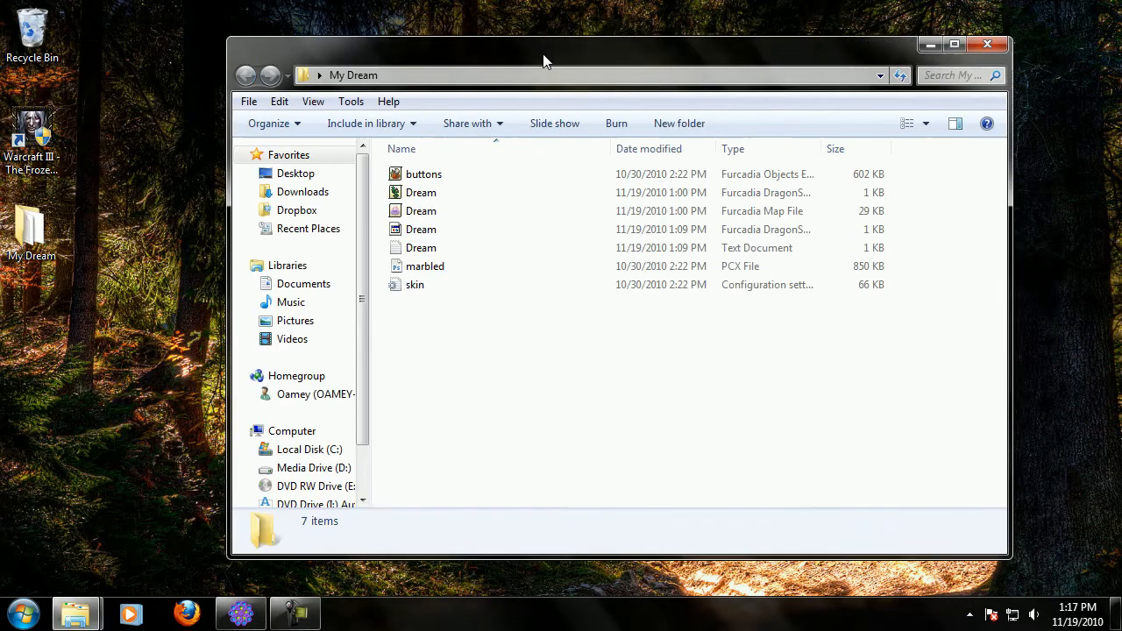
pyautogui.click(421, 175)
pyautogui.click(430, 266)
pyautogui.click(421, 285)
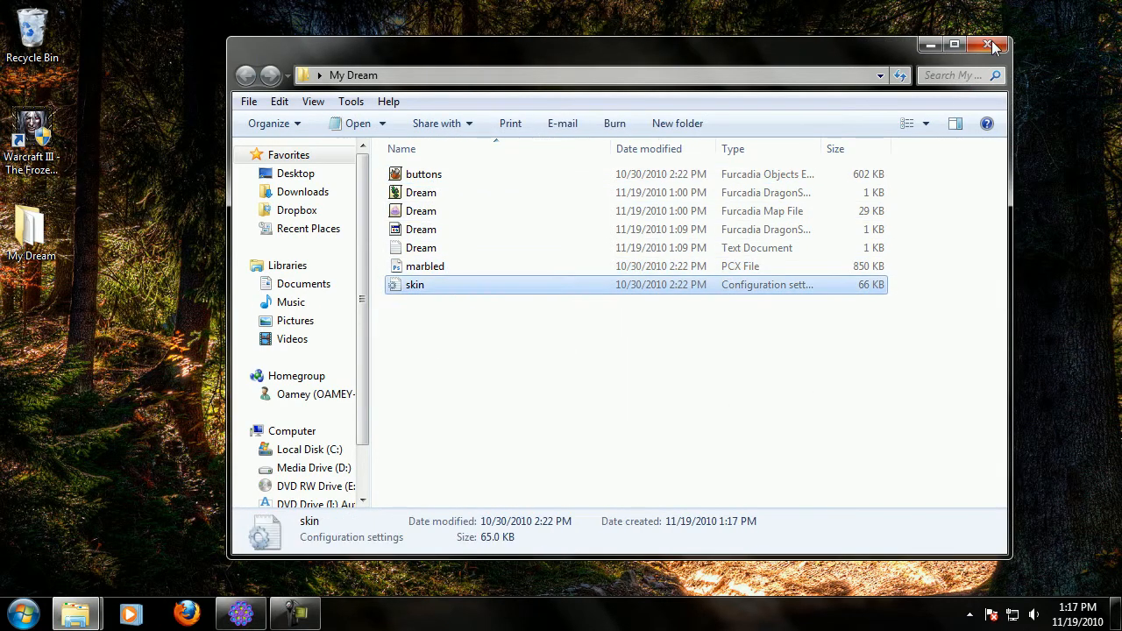
pyautogui.click(987, 44)
# Search the Start menu for skin and launch Skin Editor.
pyautogui.click(21, 614)
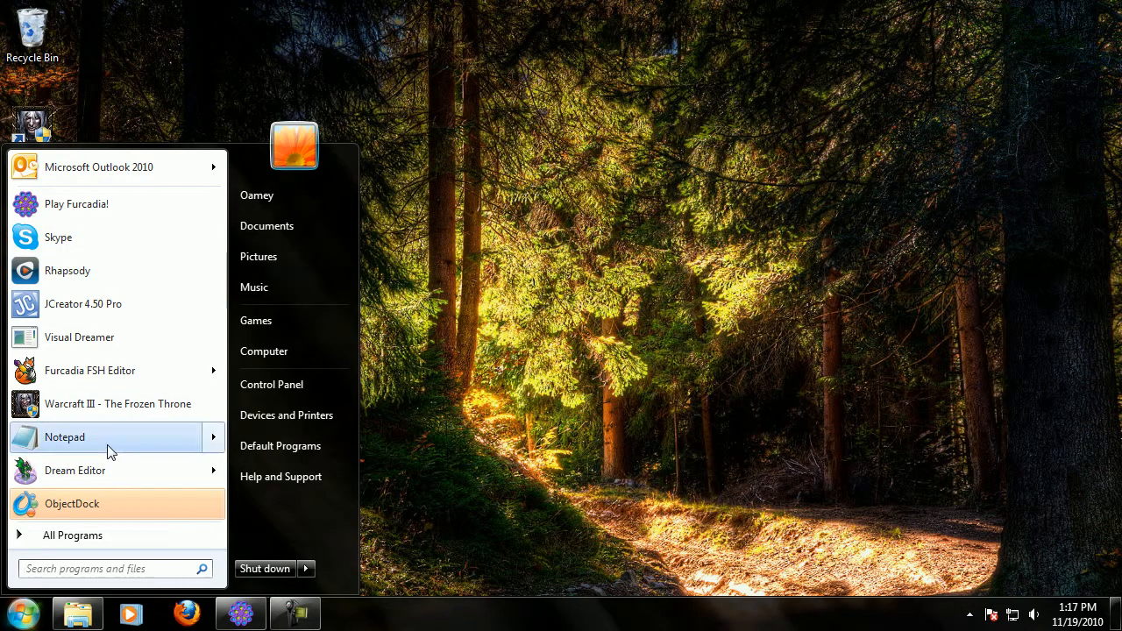
pyautogui.moveTo(108, 446)
pyautogui.write('skin')
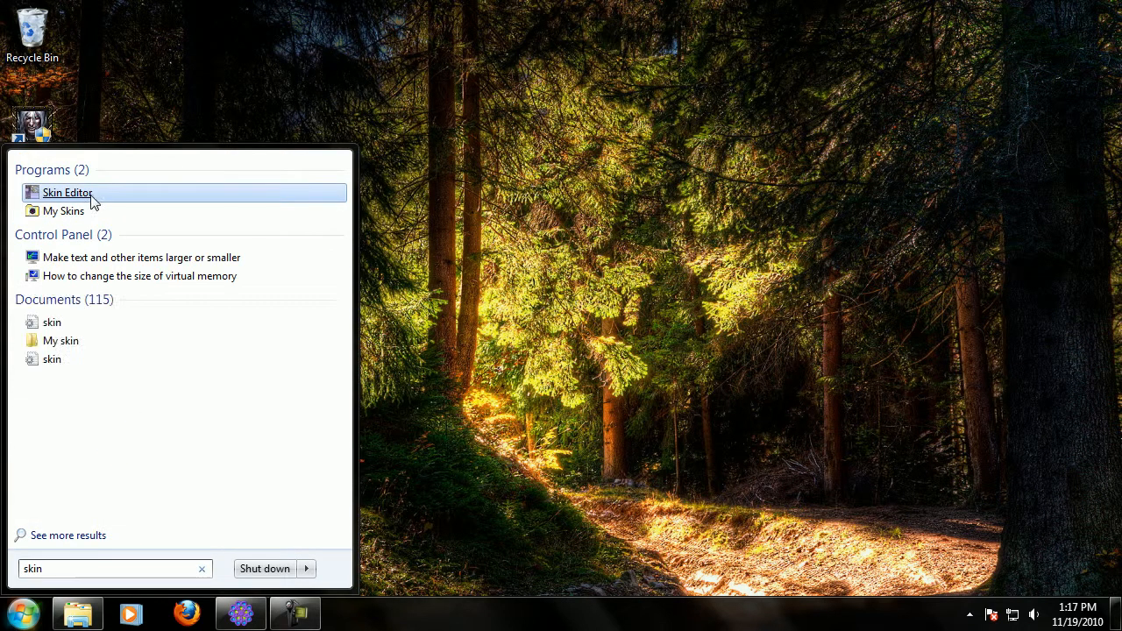
pyautogui.click(92, 198)
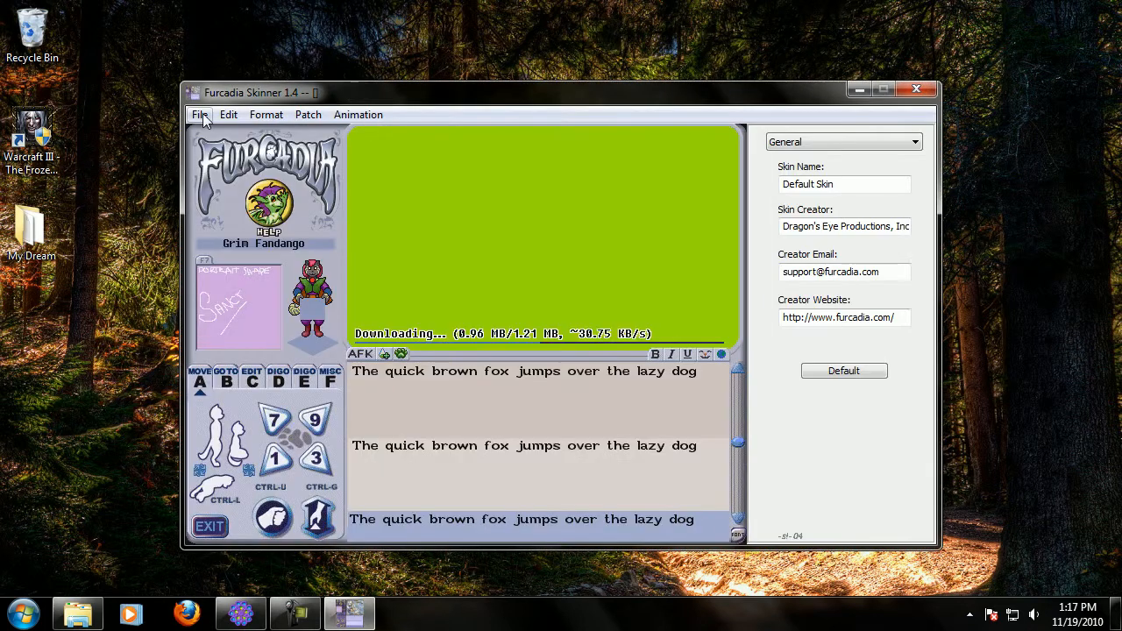
# Open the skin.ini file from the My Dream folder in the skin editor.
pyautogui.click(200, 115)
pyautogui.click(223, 157)
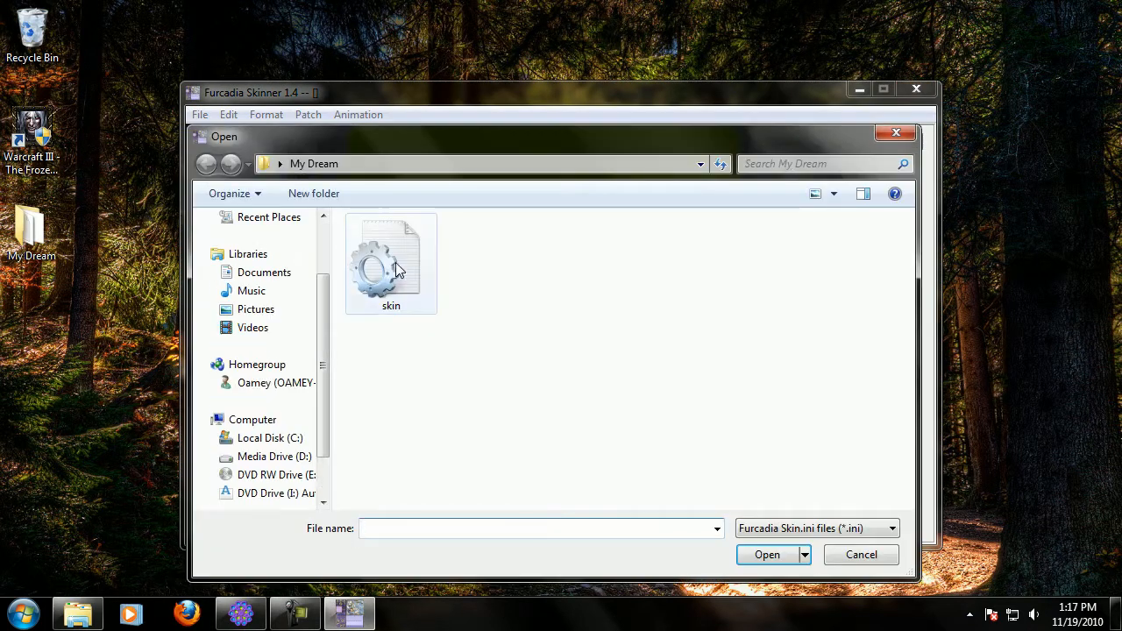
pyautogui.click(391, 268)
pyautogui.doubleClick(392, 267)
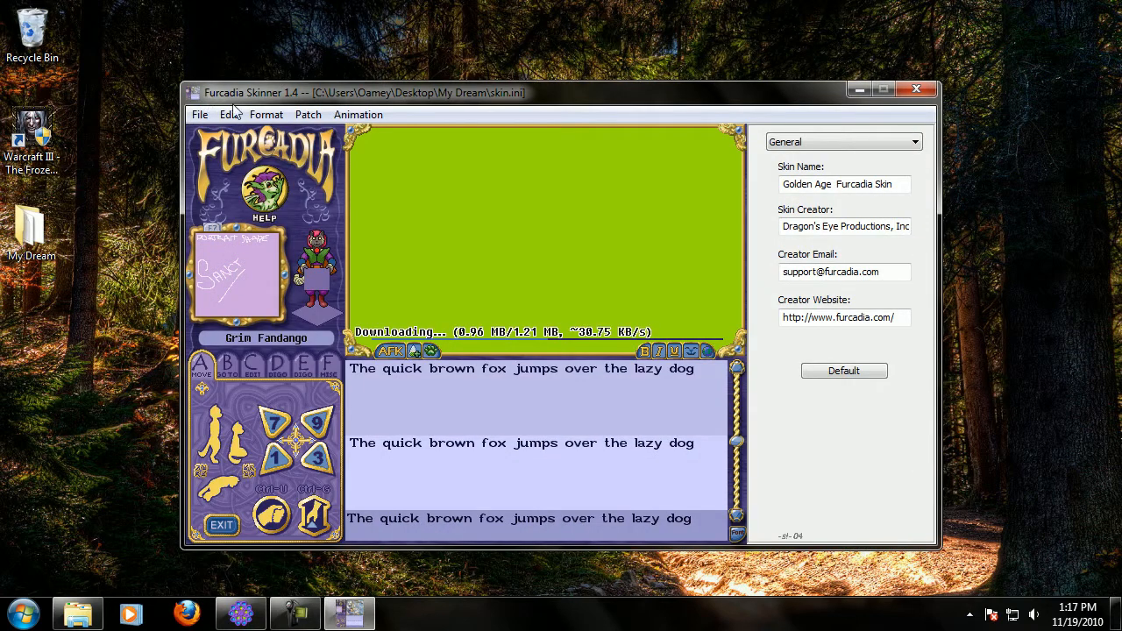
pyautogui.click(200, 117)
pyautogui.click(227, 193)
pyautogui.moveTo(377, 91); pyautogui.dragTo(414, 55)
pyautogui.click(238, 79)
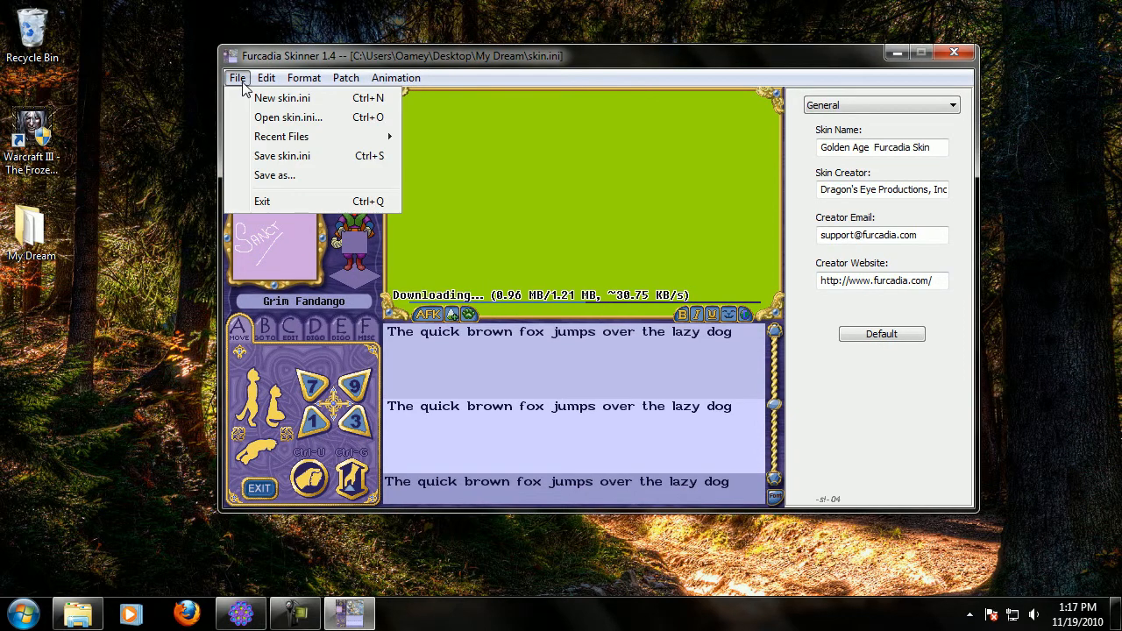
pyautogui.moveTo(314, 77)
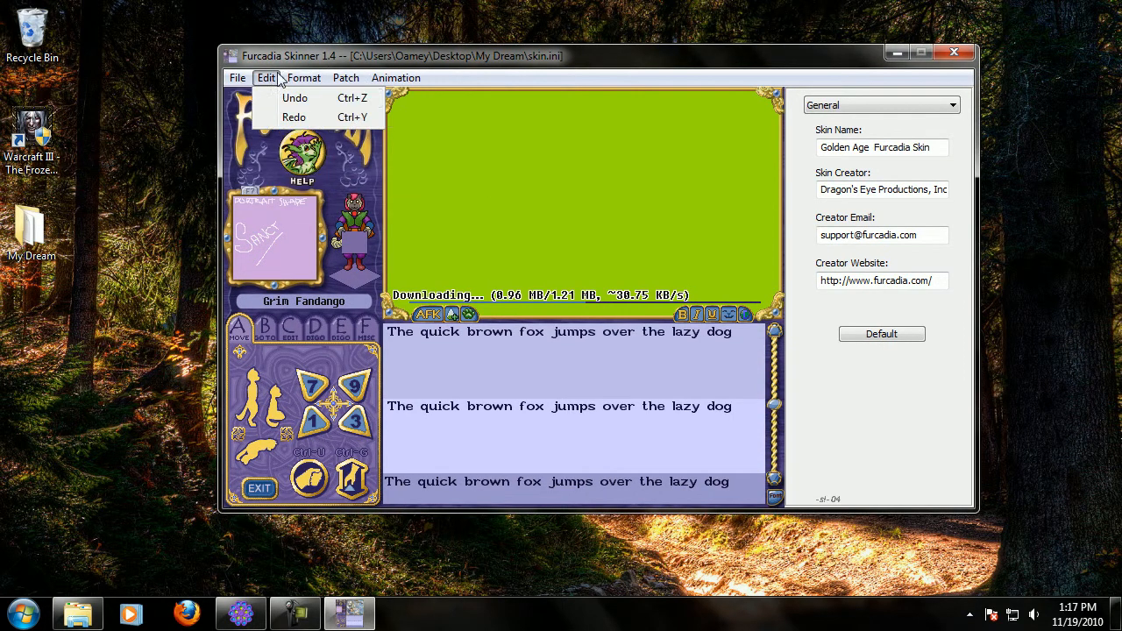
pyautogui.moveTo(347, 82)
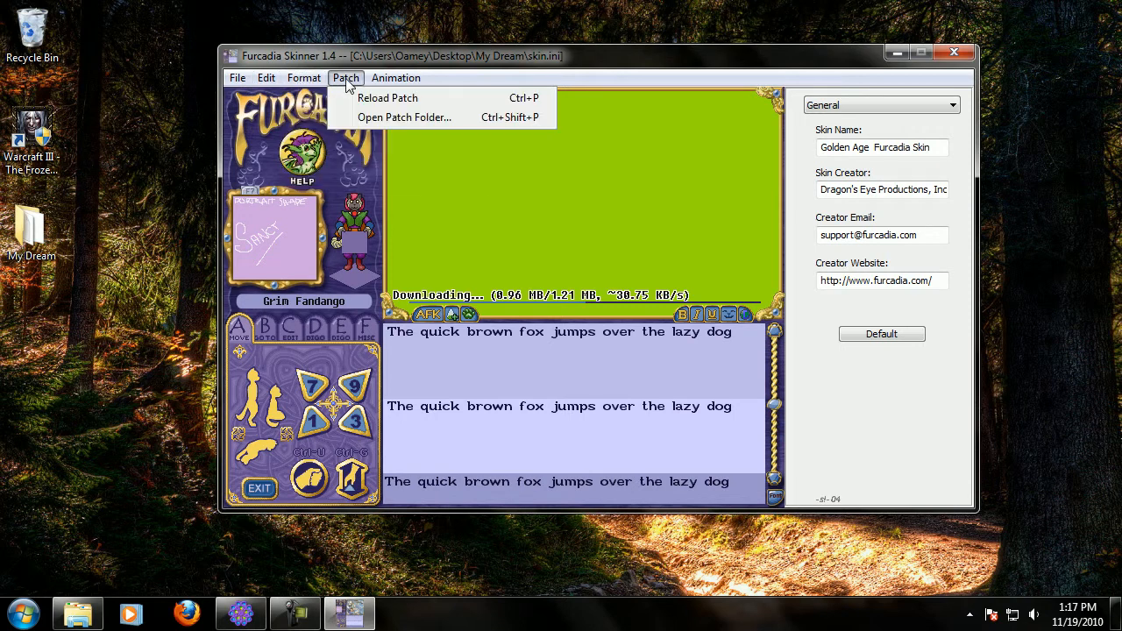
pyautogui.click(349, 65)
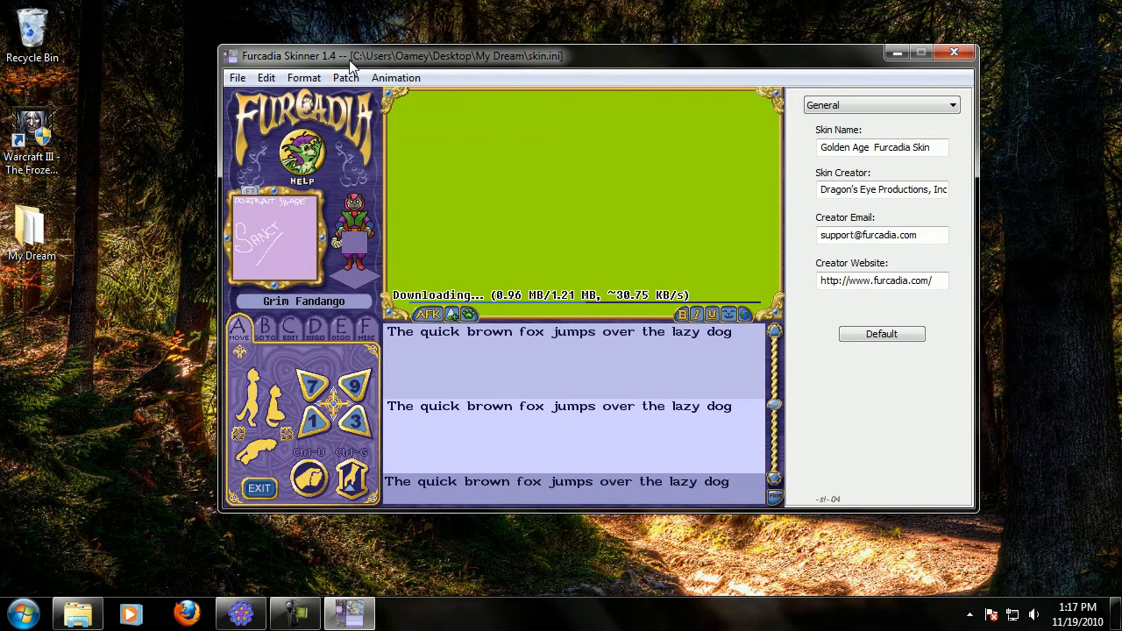
# Select the Help button and other interface elements to inspect their properties.
pyautogui.click(313, 166)
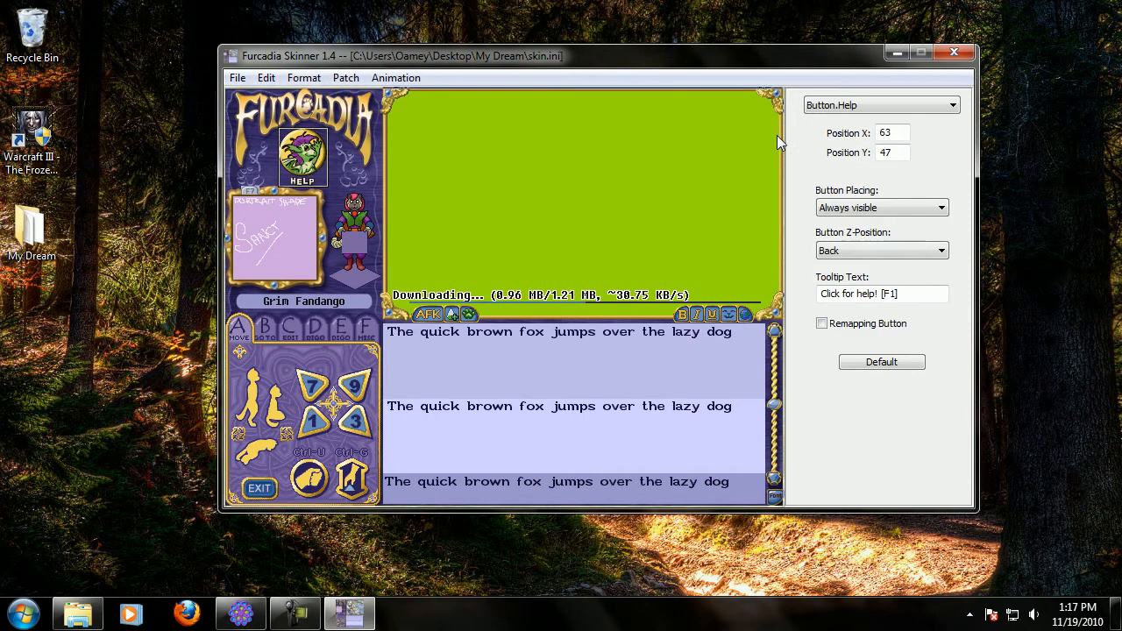
pyautogui.click(356, 179)
pyautogui.click(303, 162)
pyautogui.click(488, 399)
pyautogui.click(311, 400)
pyautogui.click(322, 160)
pyautogui.click(342, 143)
# Set the Help button's placement to Hidden.
pyautogui.click(305, 158)
pyautogui.click(878, 213)
pyautogui.click(876, 211)
pyautogui.click(855, 208)
pyautogui.click(849, 235)
pyautogui.click(848, 213)
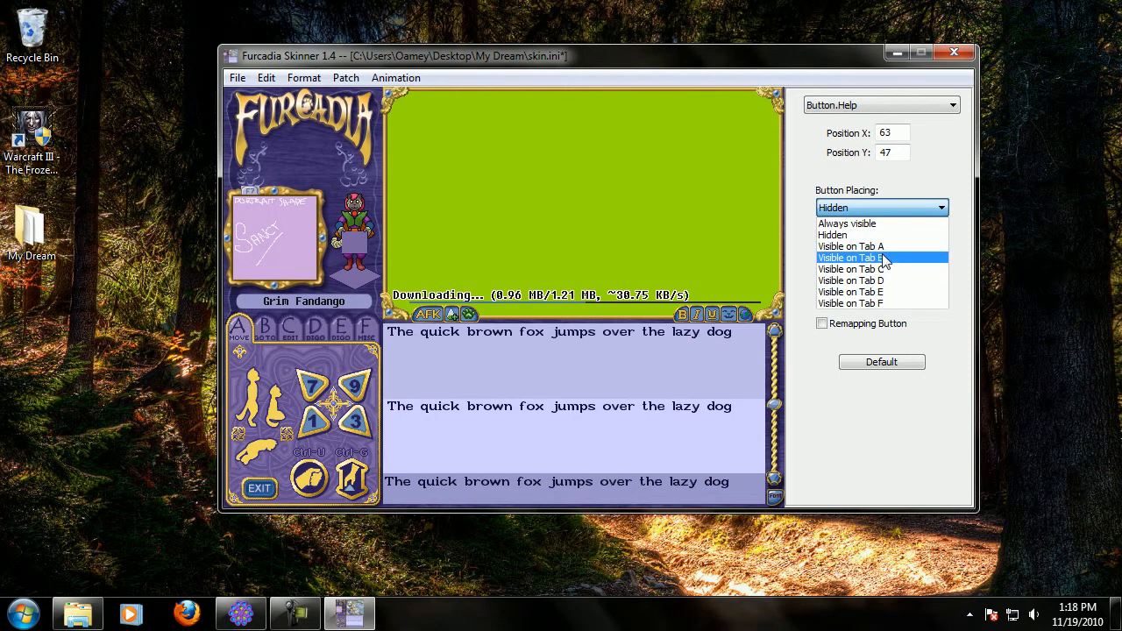
pyautogui.click(880, 236)
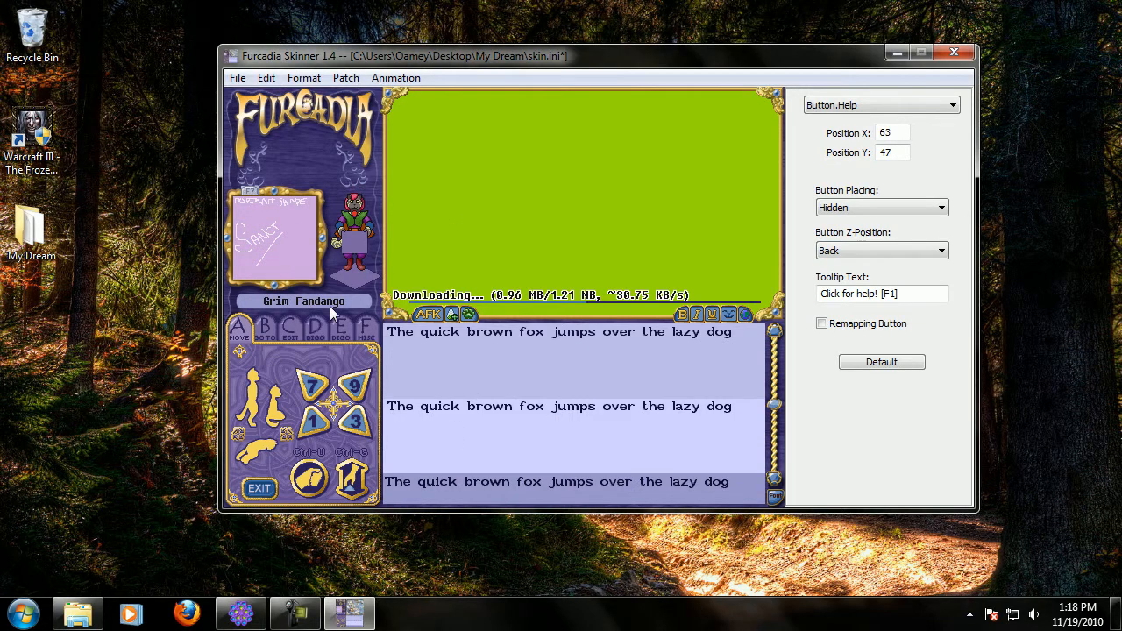
# On tab D, set the Phoenix button's Z-position to Middle and drag it lower.
pyautogui.click(315, 331)
pyautogui.click(326, 390)
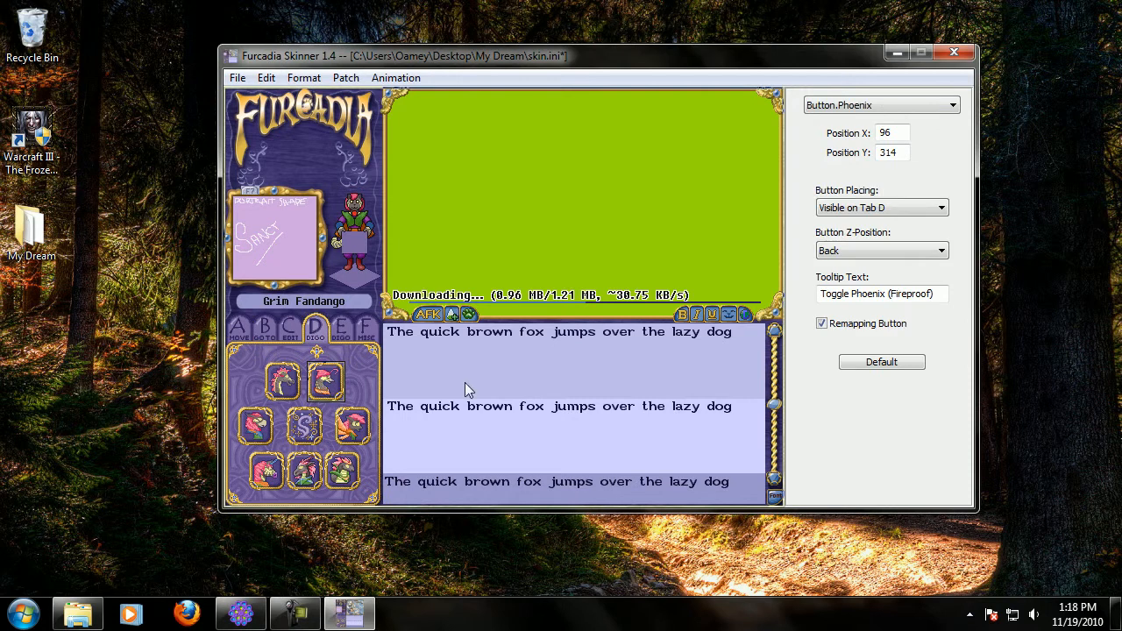
pyautogui.click(848, 211)
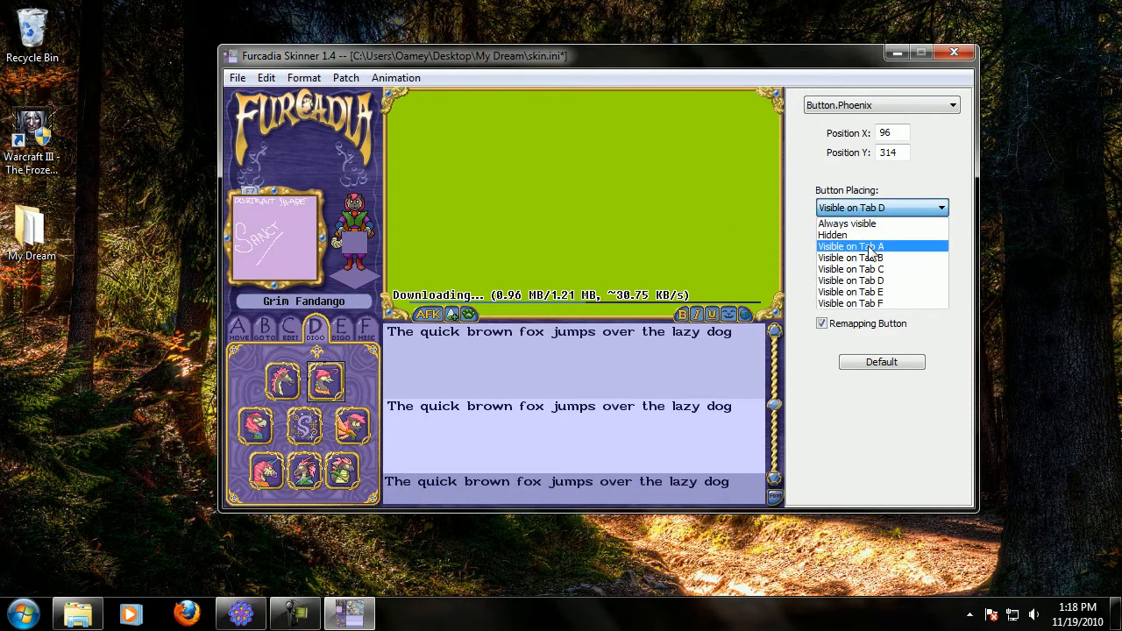
pyautogui.click(902, 181)
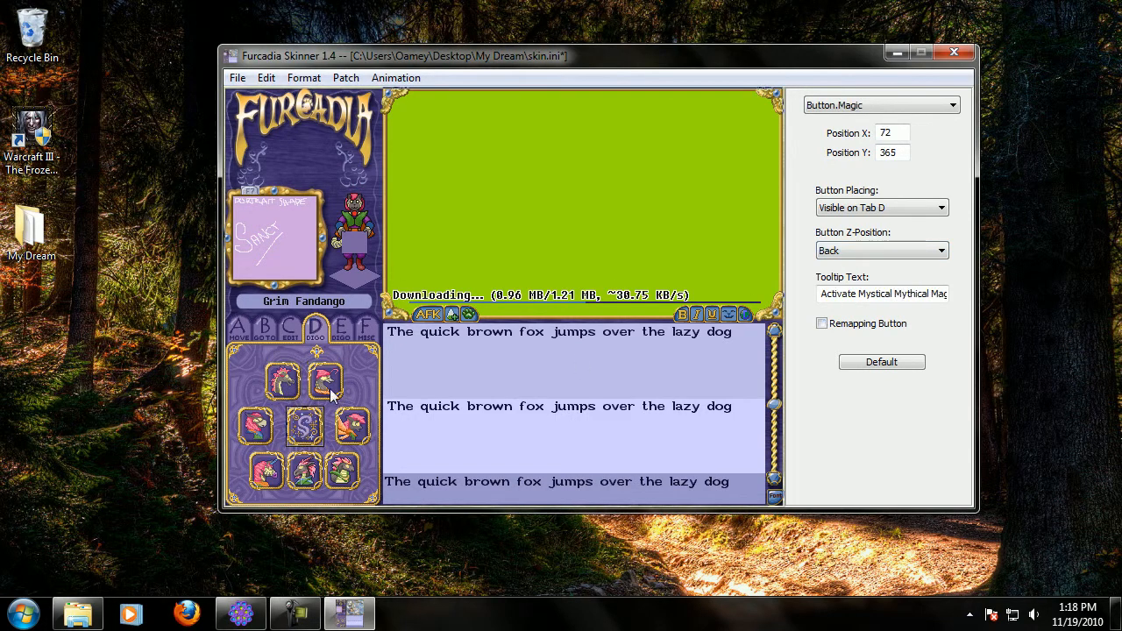
pyautogui.click(817, 253)
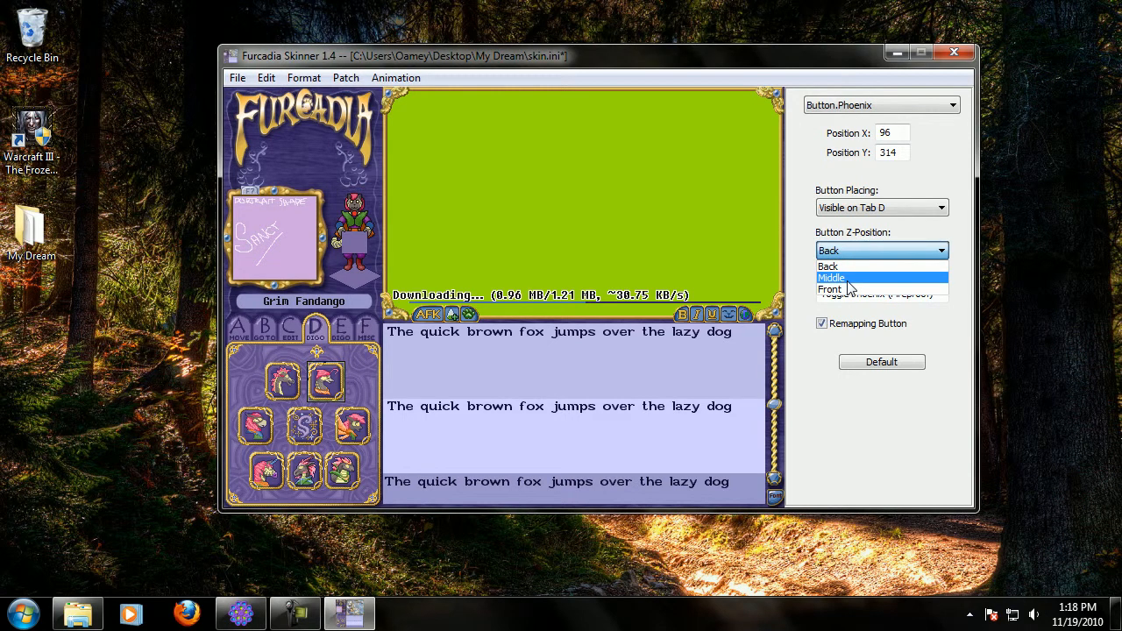
pyautogui.click(847, 279)
pyautogui.moveTo(326, 385); pyautogui.dragTo(300, 416)
# Set the Z-position of the Magic and Dragon buttons to Front.
pyautogui.click(305, 437)
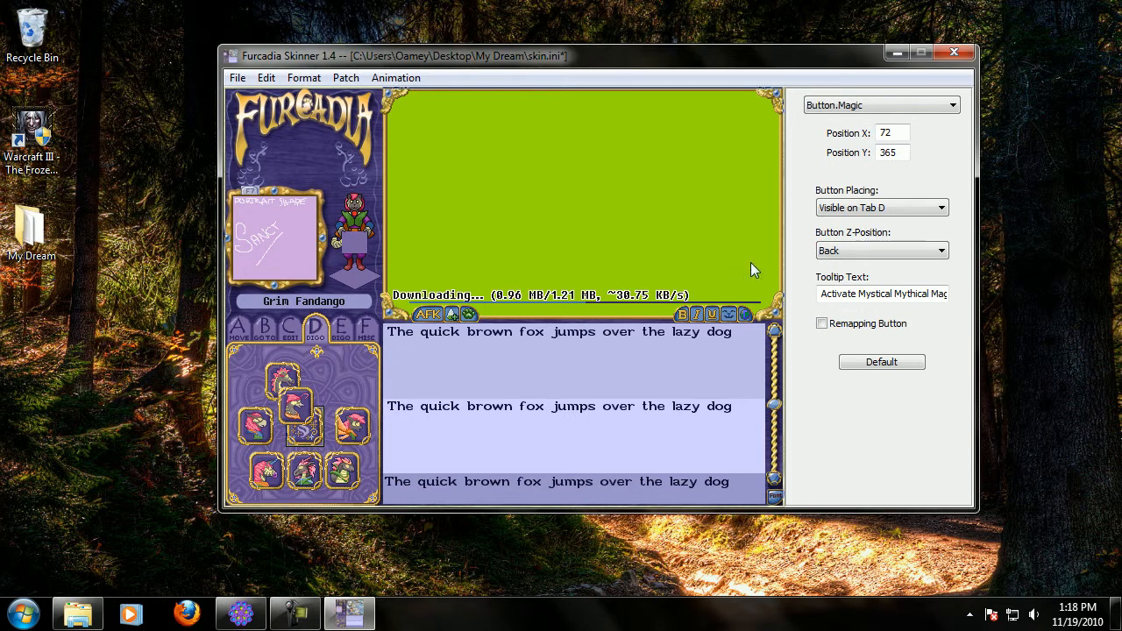
pyautogui.click(831, 251)
pyautogui.click(837, 290)
pyautogui.click(286, 379)
pyautogui.click(849, 251)
pyautogui.click(840, 290)
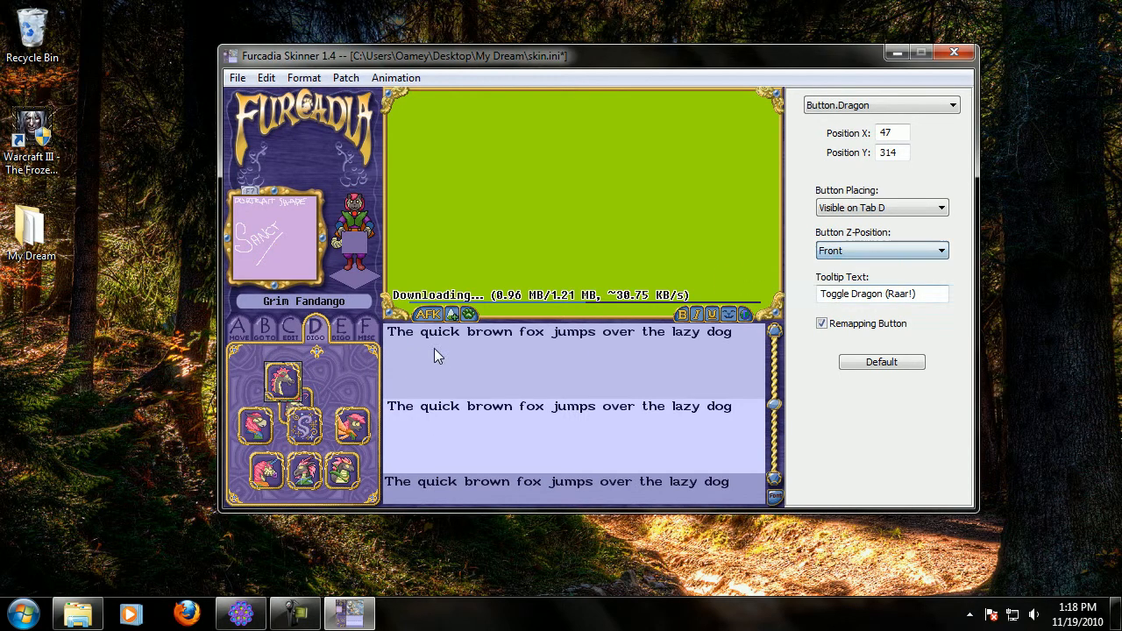
# Rearrange the buttons on tab D by dragging them into new positions.
pyautogui.click(307, 401)
pyautogui.moveTo(315, 429); pyautogui.dragTo(303, 374)
pyautogui.click(313, 424)
pyautogui.click(294, 443)
pyautogui.click(353, 402)
pyautogui.moveTo(353, 402)
pyautogui.mouseDown()
pyautogui.moveTo(342, 439)
pyautogui.moveTo(342, 395)
pyautogui.mouseUp()
# On tab C, change the Dream Editor button's tooltip text to HELLO!!!
pyautogui.click(339, 330)
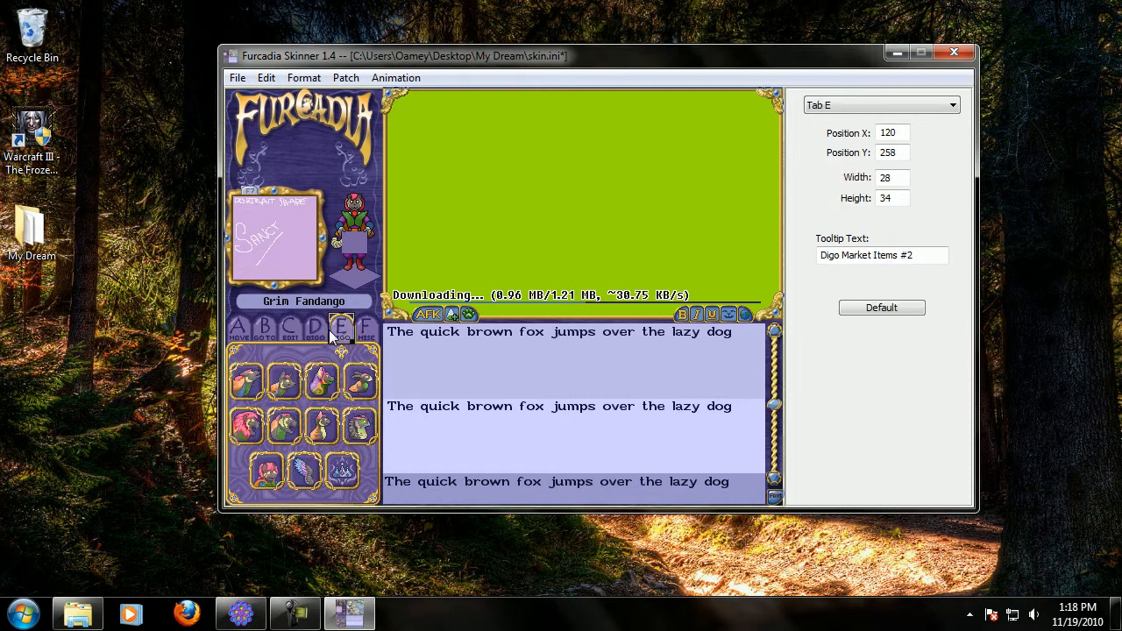
pyautogui.click(291, 328)
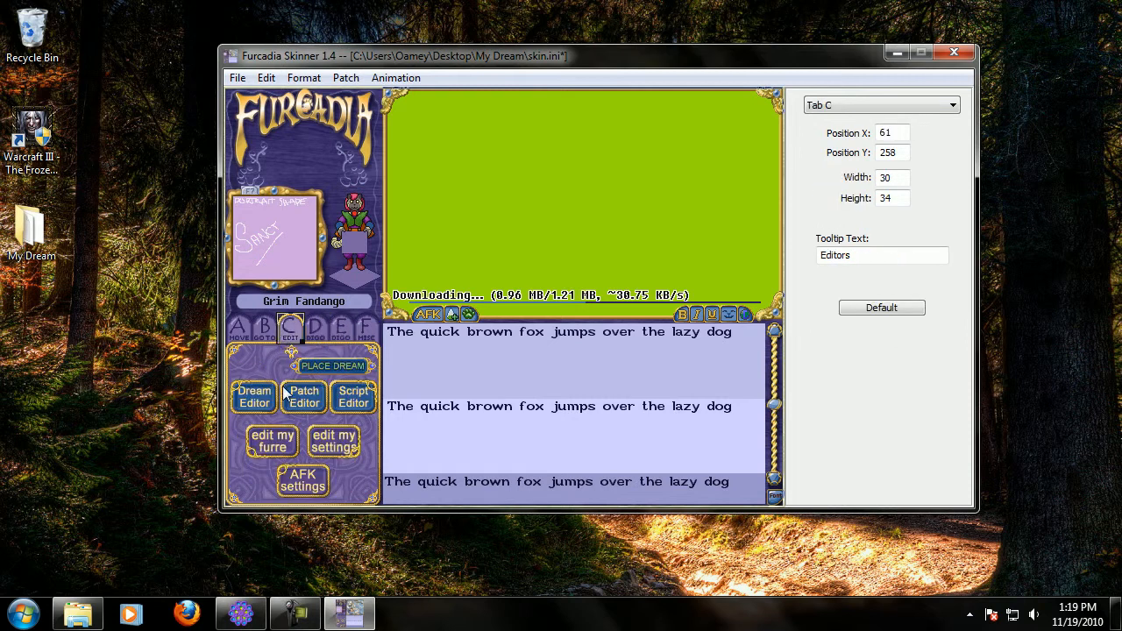
pyautogui.click(256, 400)
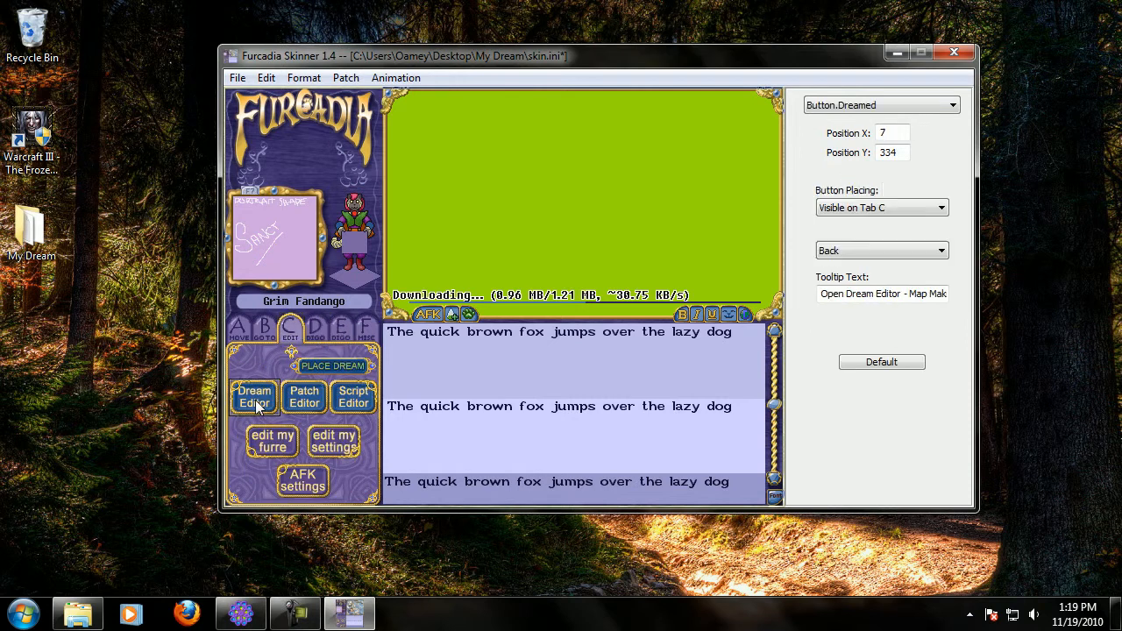
pyautogui.tripleClick(844, 292)
pyautogui.press('Delete')
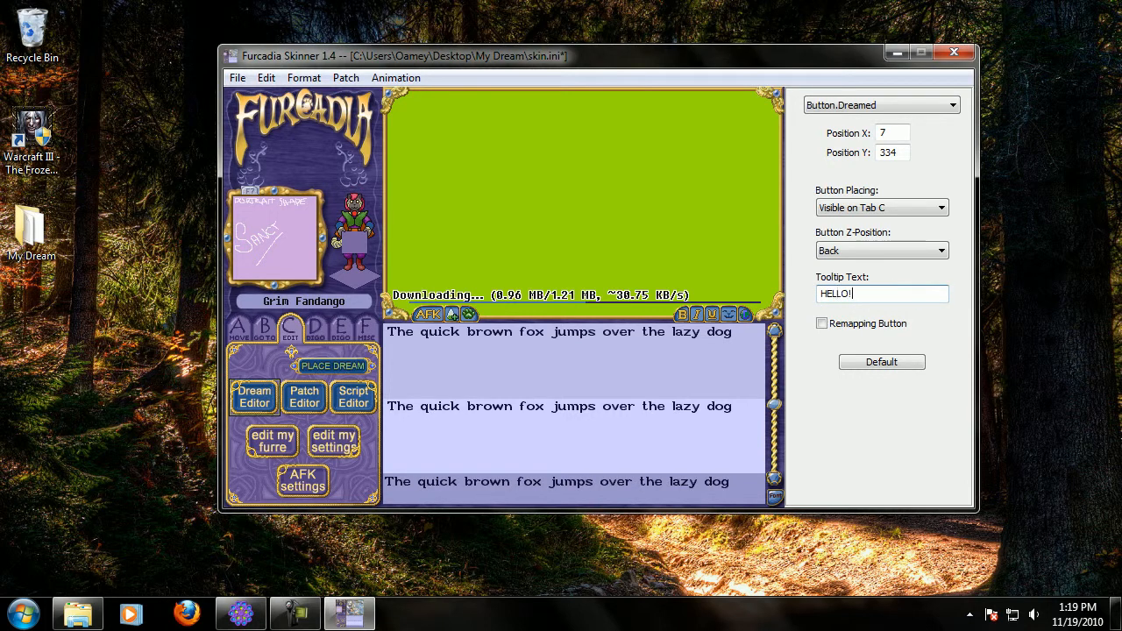
pyautogui.click(278, 374)
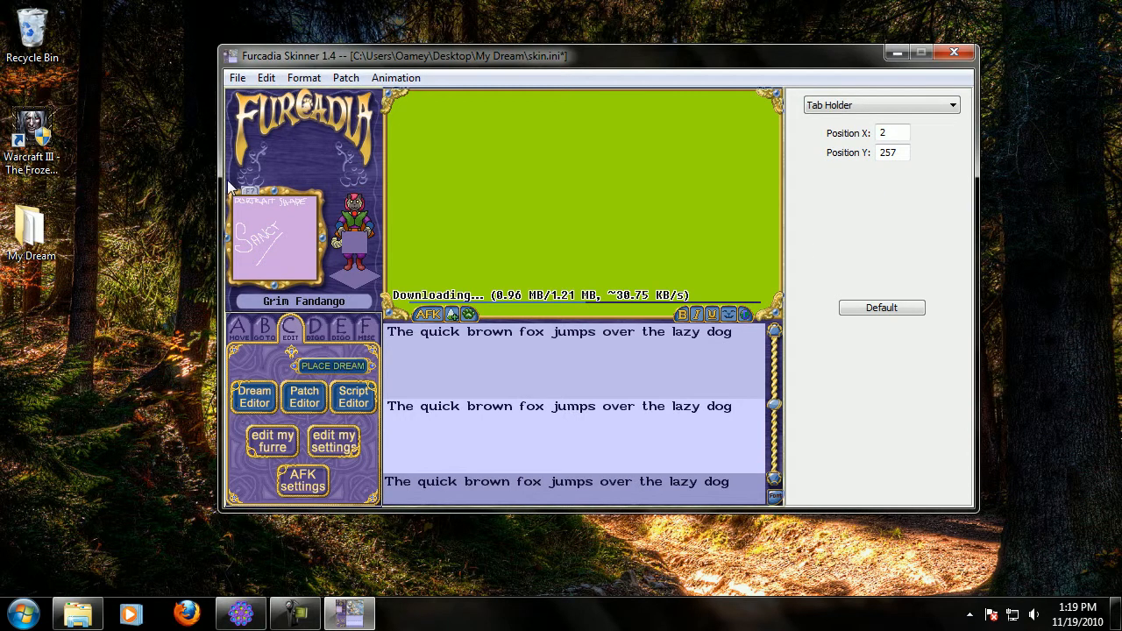
pyautogui.click(259, 402)
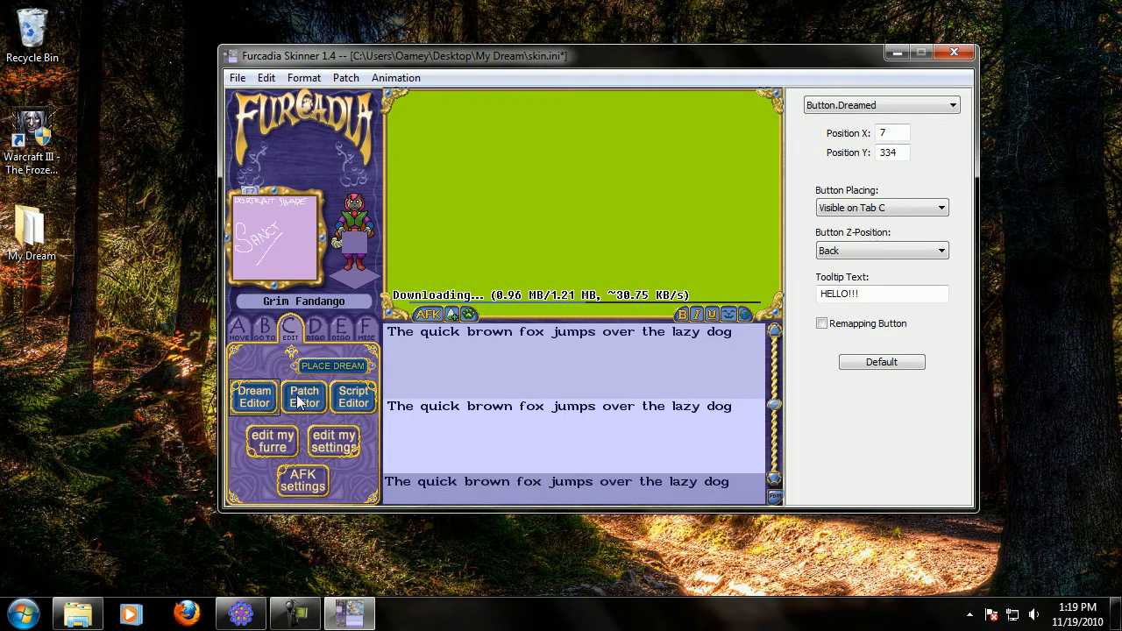
# Save the skin file.
pyautogui.click(237, 77)
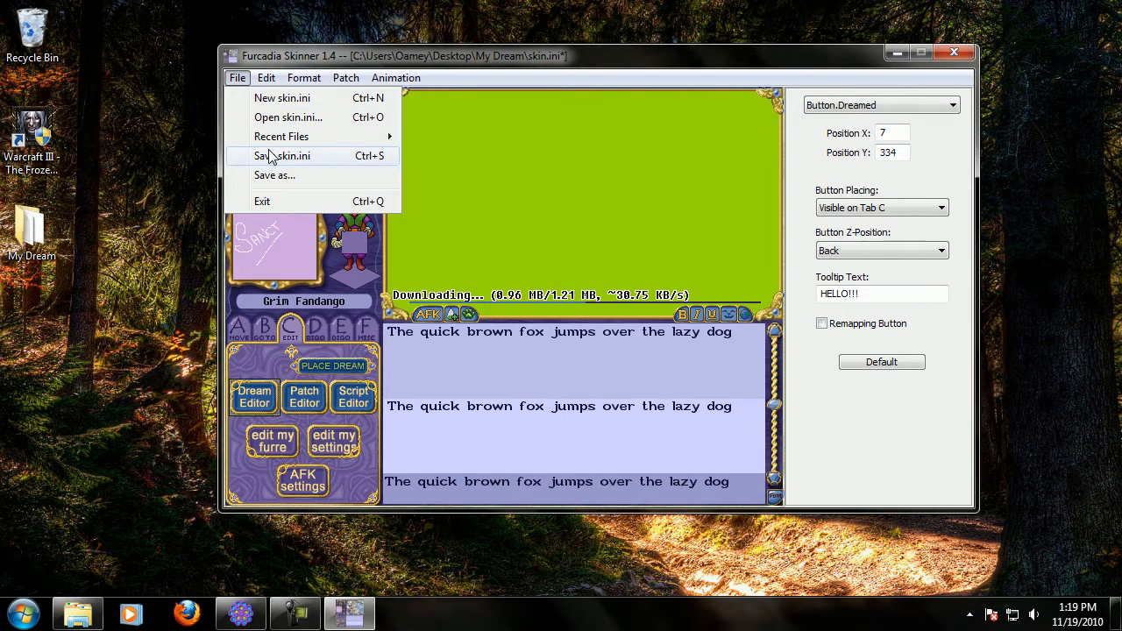
pyautogui.click(350, 154)
pyautogui.click(341, 135)
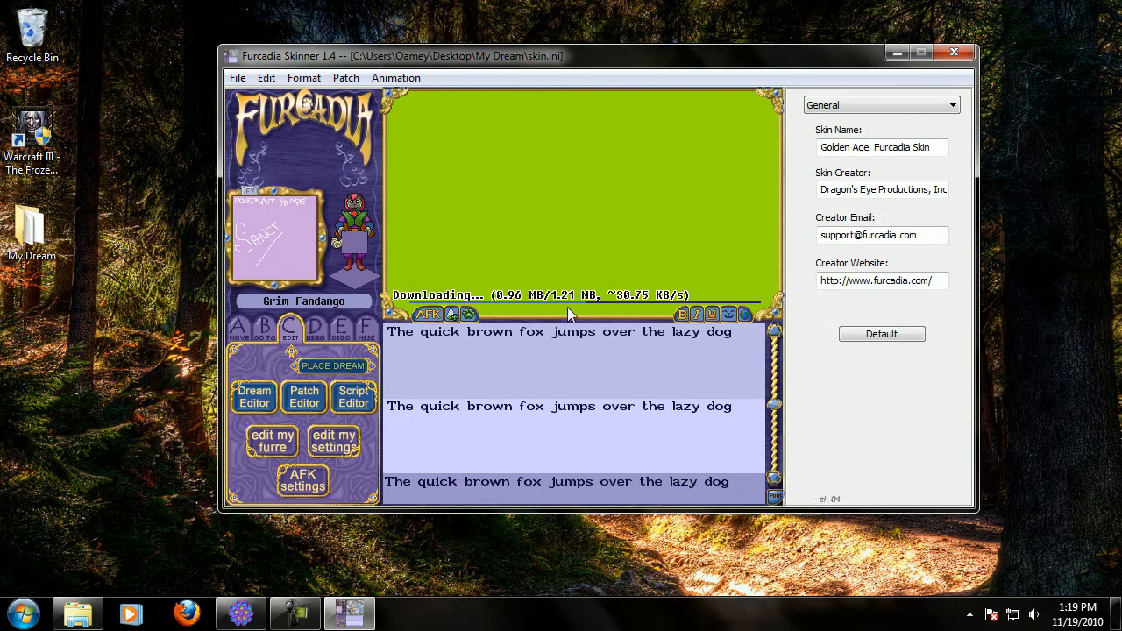
# Select the chat text area and set its input background colour to #f88969.
pyautogui.click(510, 415)
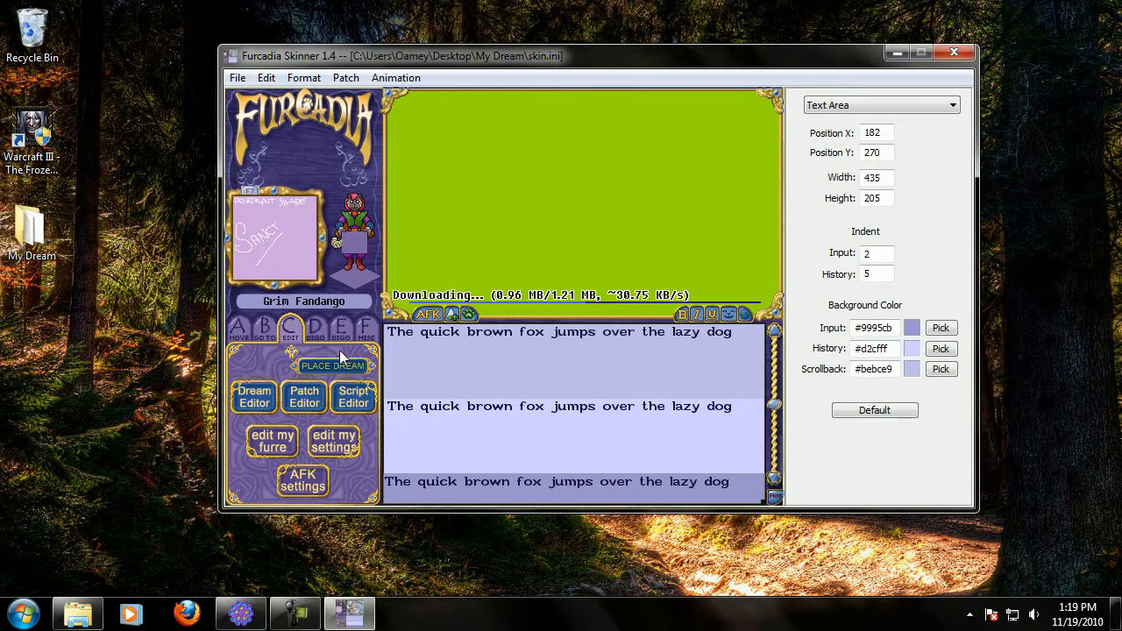
pyautogui.click(318, 163)
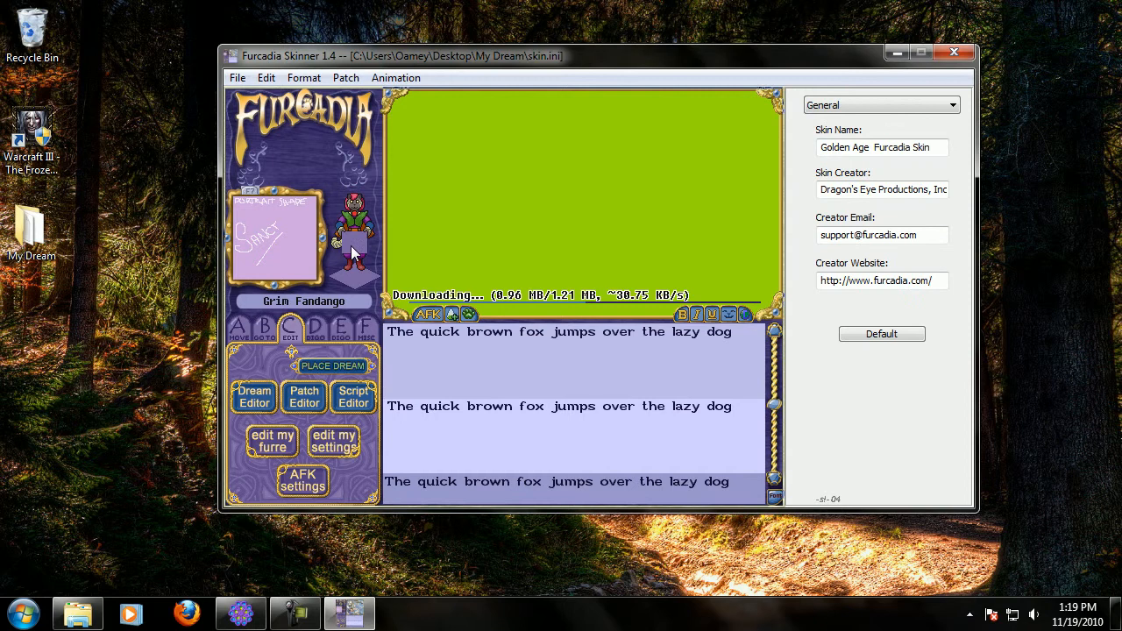
pyautogui.click(291, 222)
pyautogui.click(558, 394)
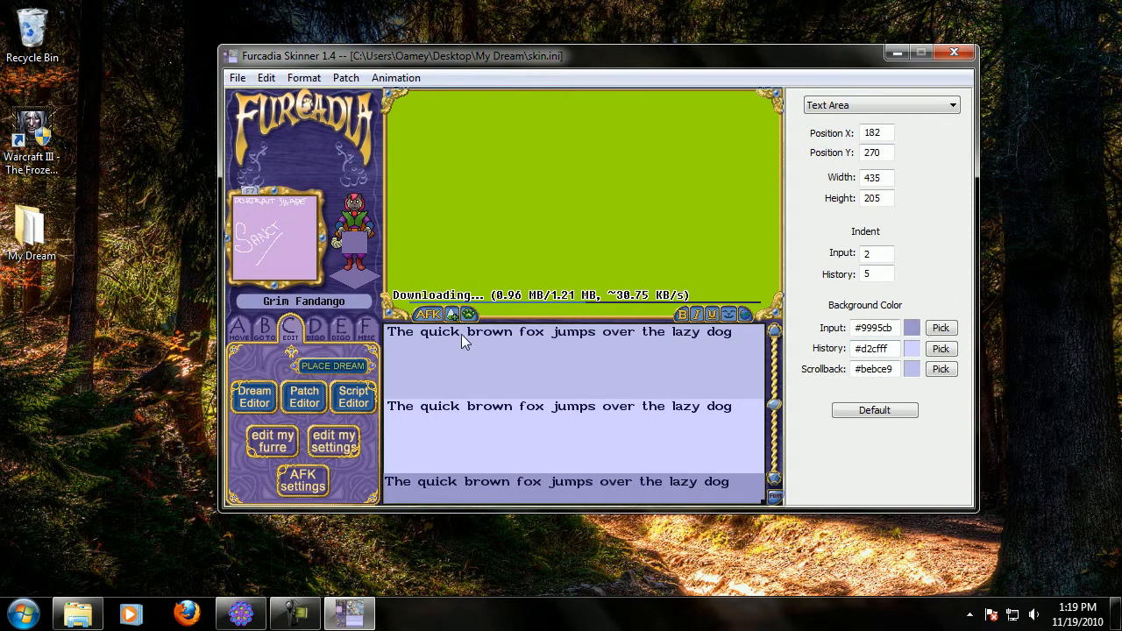
pyautogui.click(940, 327)
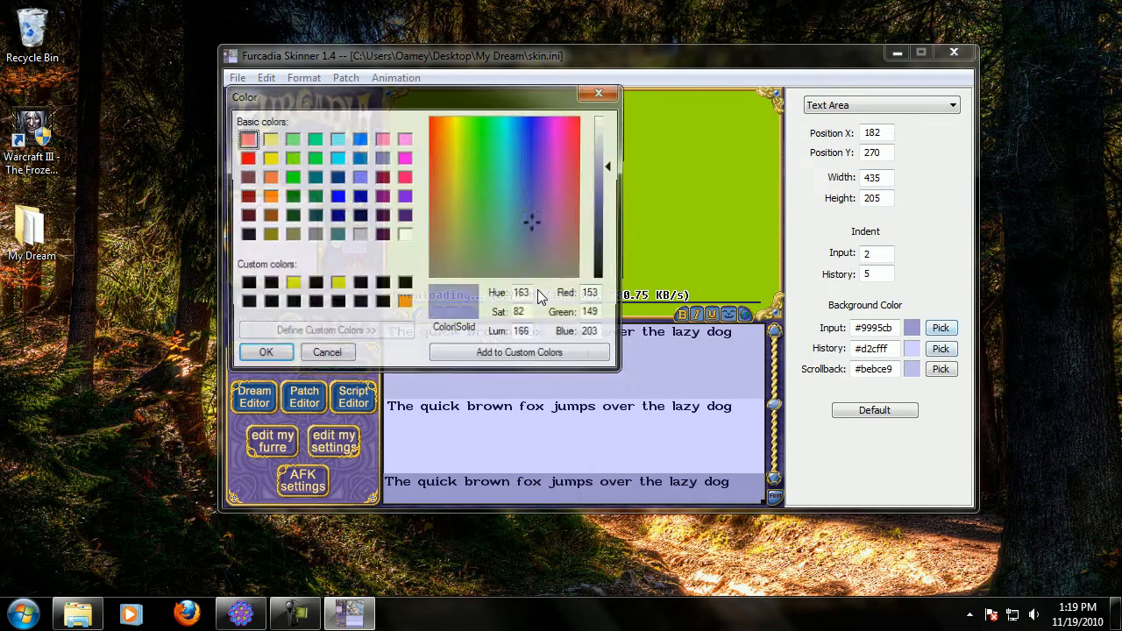
pyautogui.click(262, 355)
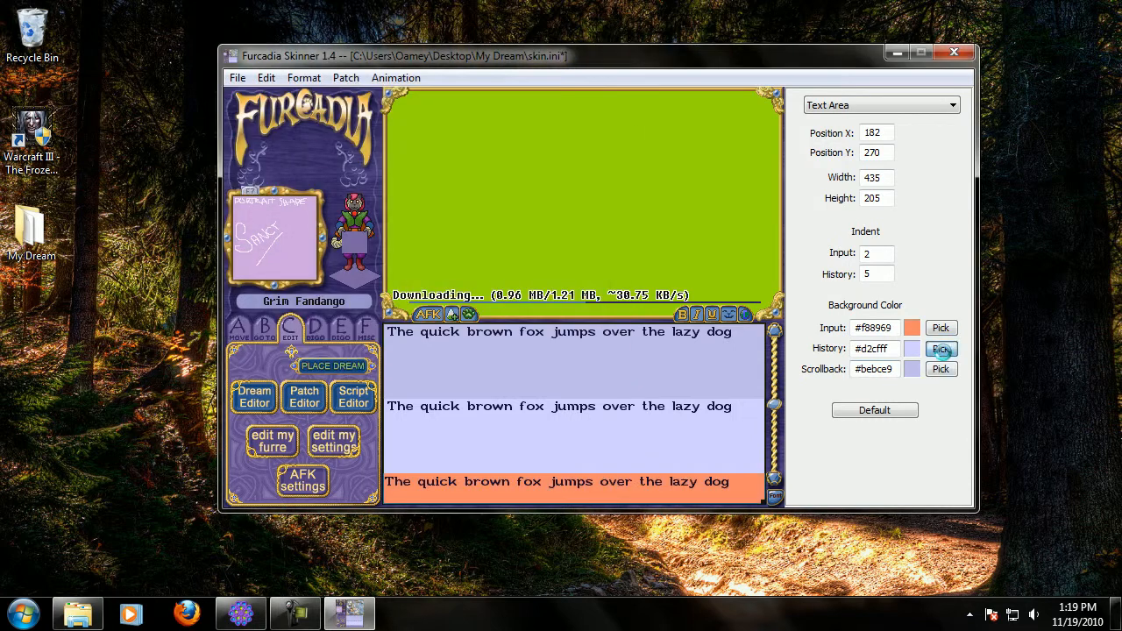
# Set the text area's history background colour to #d3faf2.
pyautogui.click(941, 349)
pyautogui.click(501, 148)
pyautogui.click(262, 355)
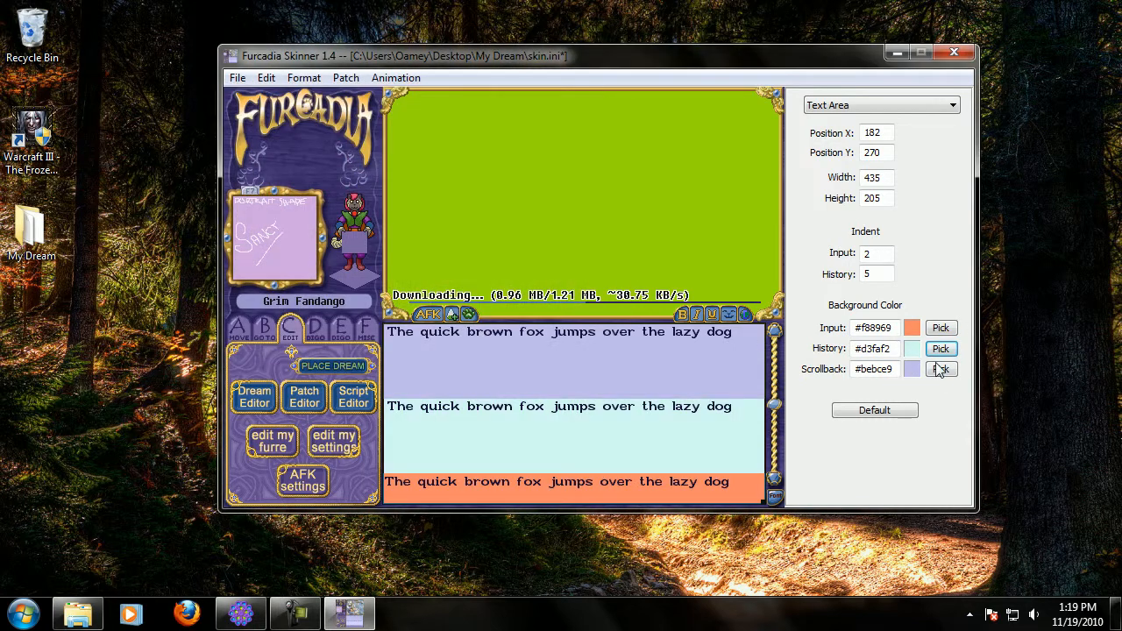
# Set the text area's scrollback background colour to #f5afd5.
pyautogui.click(941, 370)
pyautogui.click(584, 155)
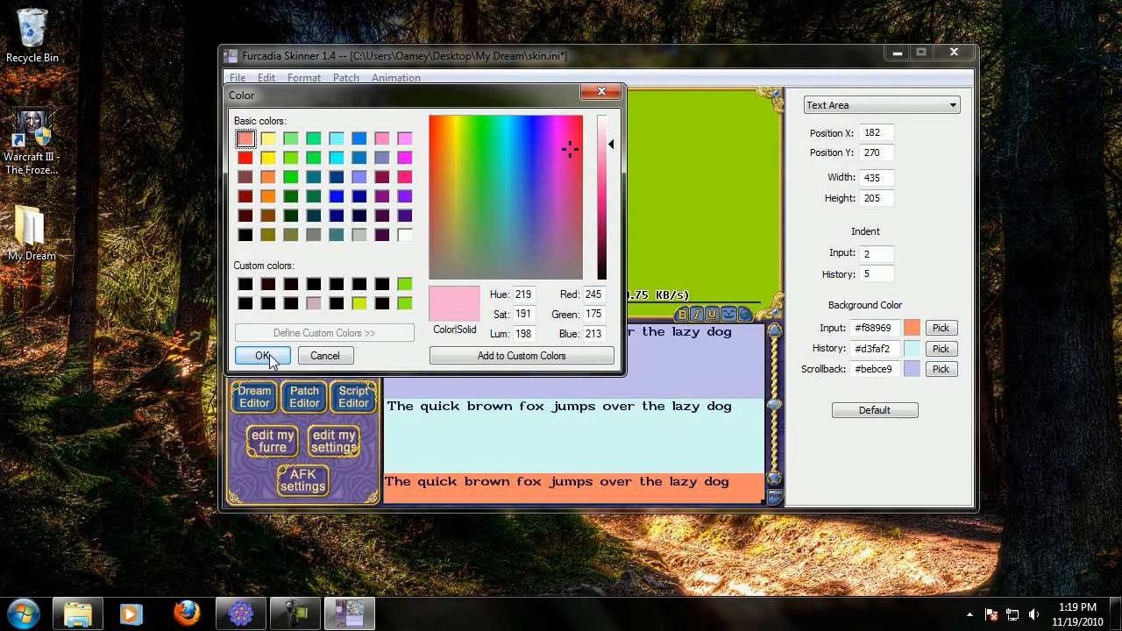
pyautogui.click(257, 354)
# Change the text area's input background colour to #7ed1e2.
pyautogui.click(941, 328)
pyautogui.click(507, 178)
pyautogui.click(278, 350)
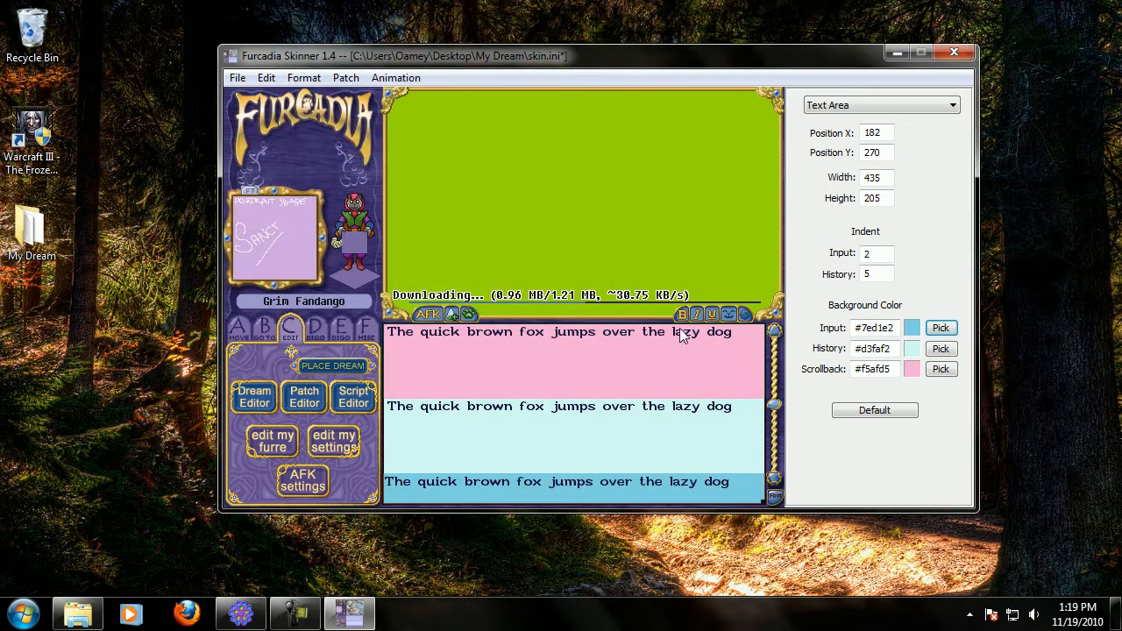
# Save the skin file with the new text area colours.
pyautogui.click(697, 315)
pyautogui.click(369, 150)
pyautogui.click(238, 78)
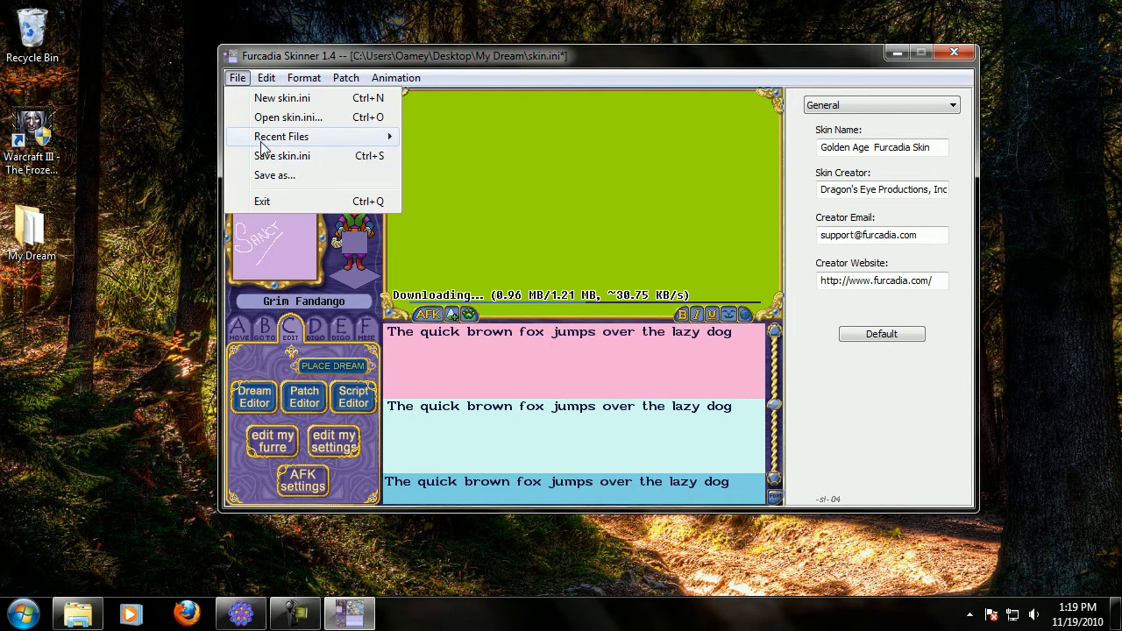
pyautogui.click(263, 158)
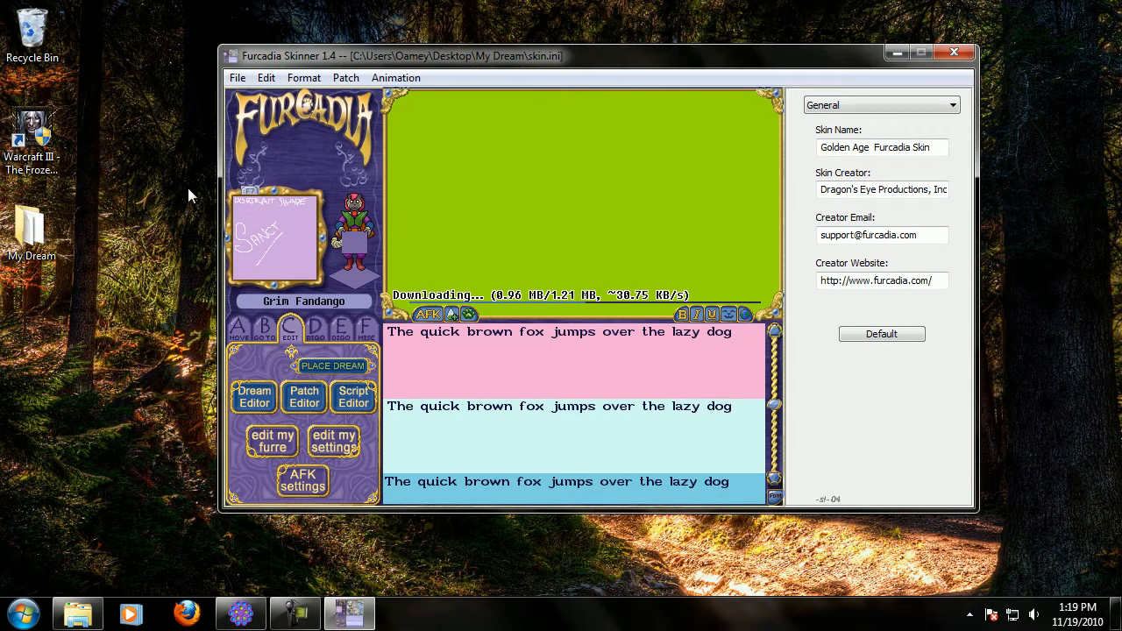
# Open buttons.fox from the My Dream folder in the FOX Editor.
pyautogui.click(33, 233)
pyautogui.doubleClick(33, 233)
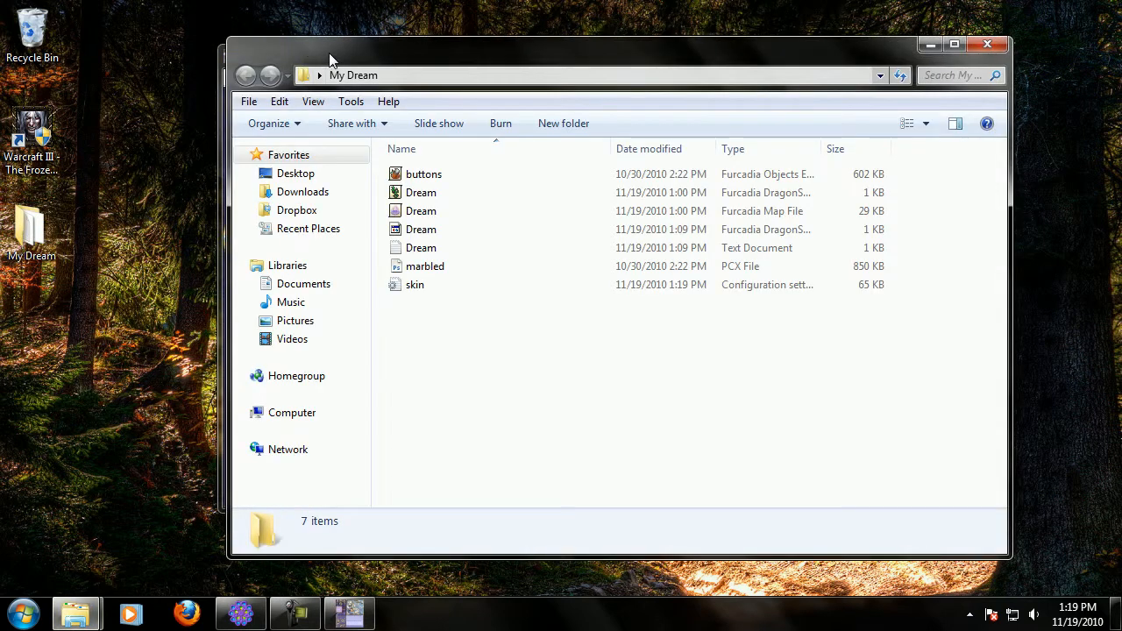
pyautogui.moveTo(333, 55); pyautogui.dragTo(392, 77)
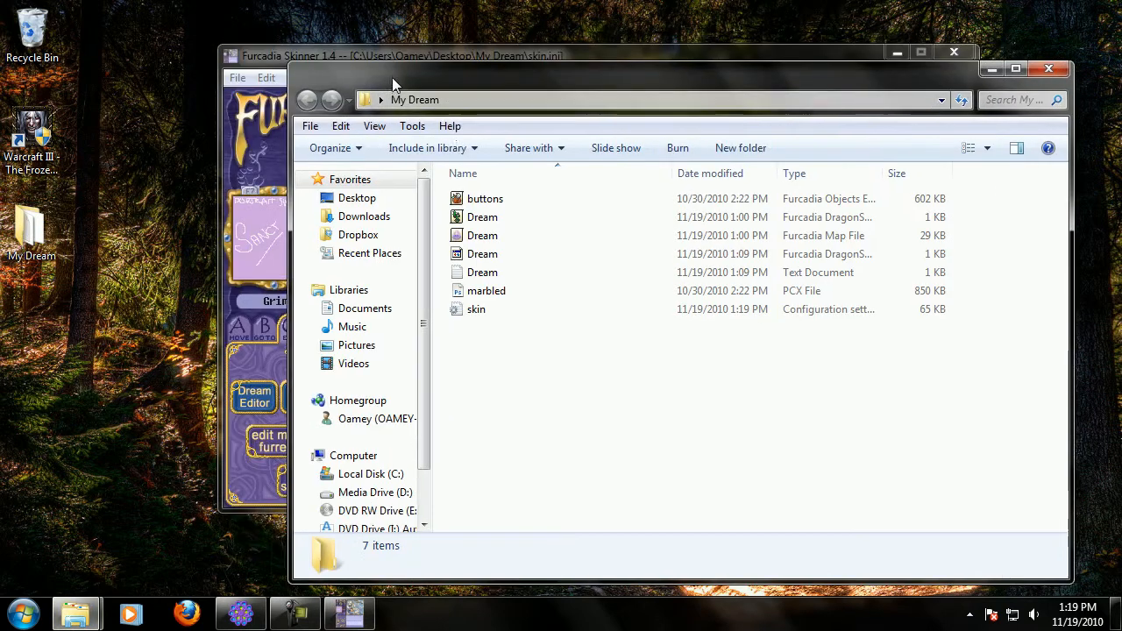
pyautogui.doubleClick(494, 208)
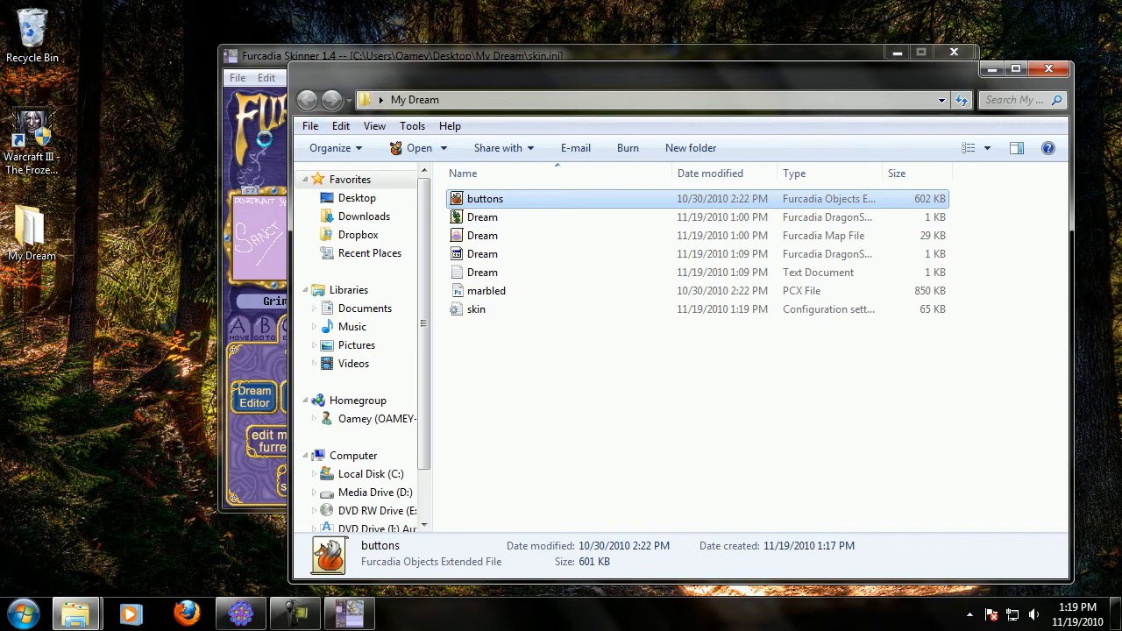
pyautogui.click(263, 138)
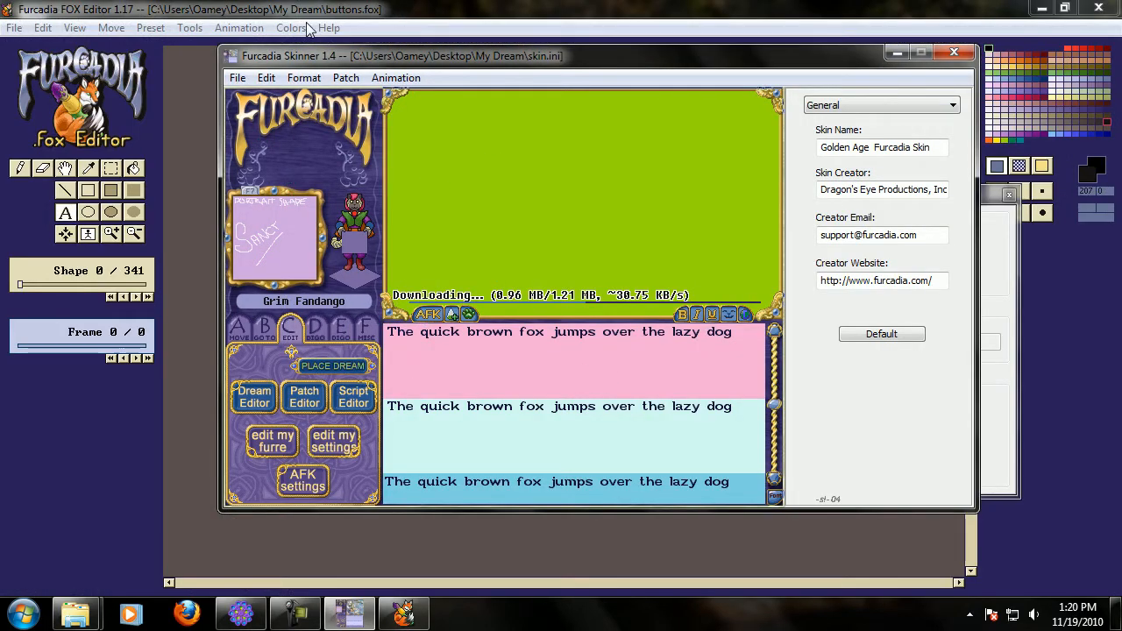
# Go to shape 6 of the buttons file and erase its existing graphic.
pyautogui.click(336, 16)
pyautogui.click(65, 213)
pyautogui.click(209, 303)
pyautogui.click(111, 174)
pyautogui.moveTo(596, 297); pyautogui.dragTo(451, 199)
pyautogui.click(301, 91)
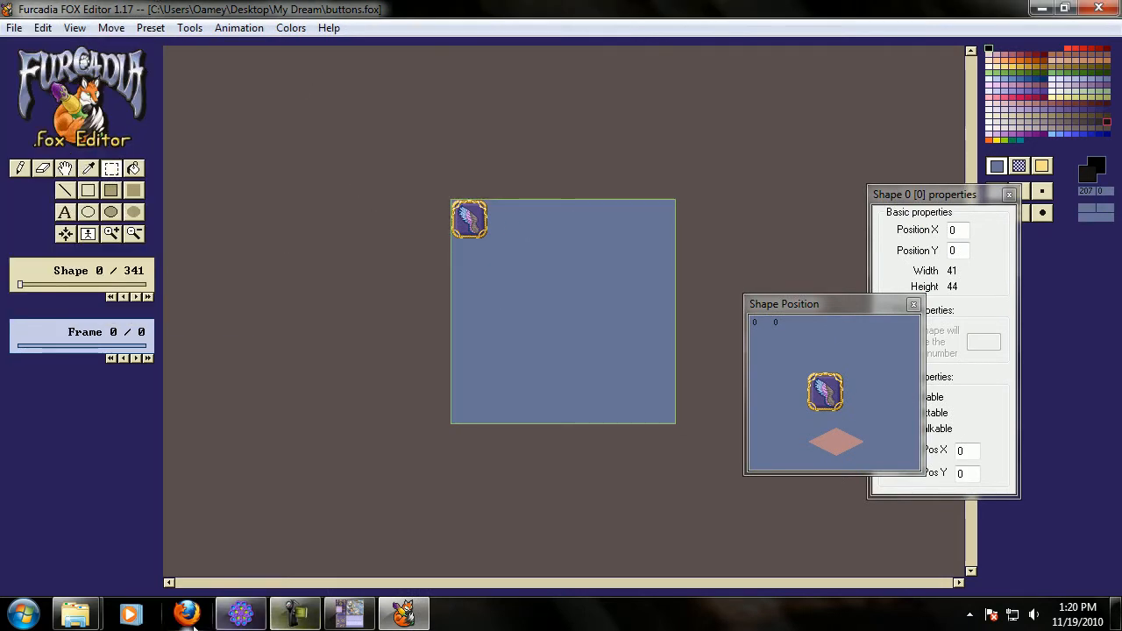
pyautogui.scroll(-7, 243, 363)
pyautogui.scroll(1, 243, 363)
pyautogui.moveTo(582, 325); pyautogui.dragTo(451, 199)
pyautogui.press('Delete')
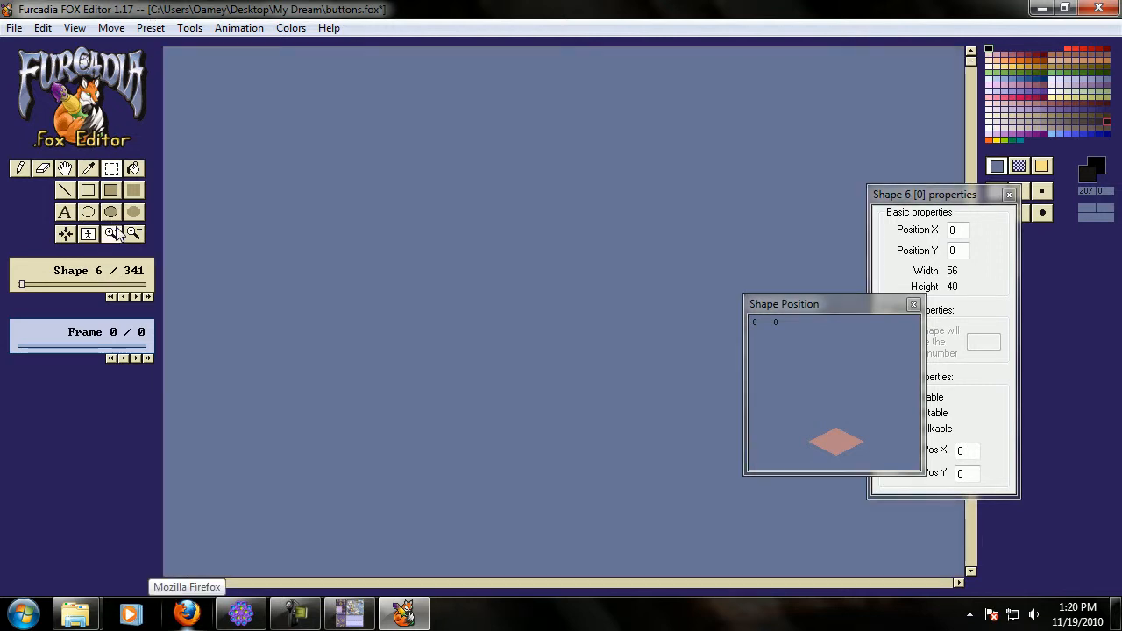
# Draw a large black rectangle frame on shape 6 and fill its interior with blue.
pyautogui.click(89, 192)
pyautogui.moveTo(192, 76); pyautogui.dragTo(680, 446)
pyautogui.click(132, 170)
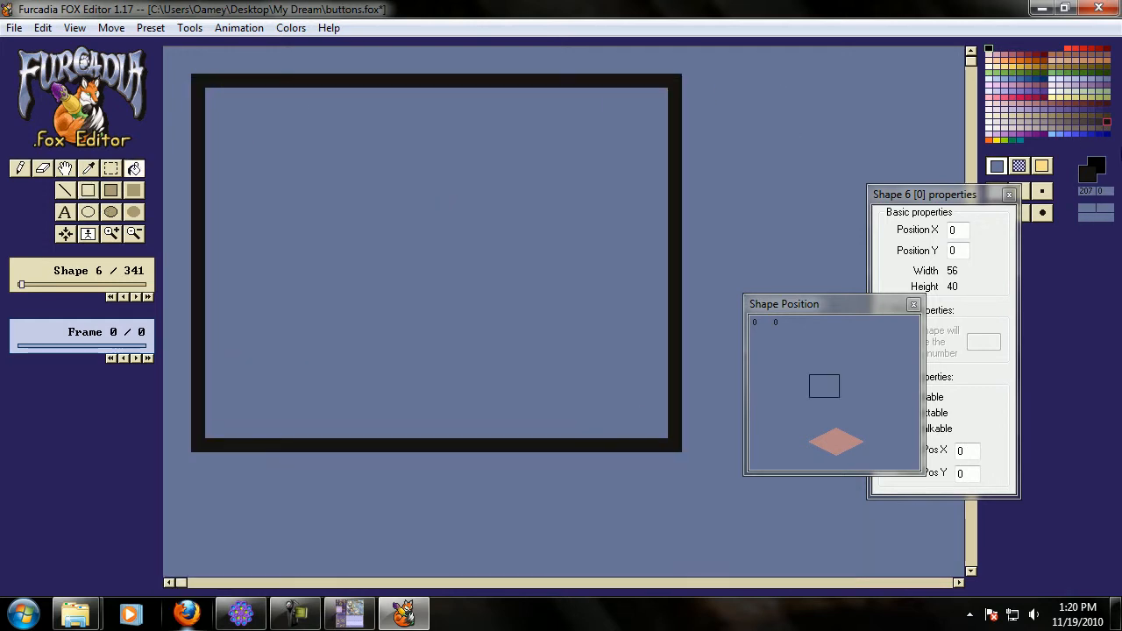
pyautogui.click(1075, 135)
pyautogui.click(484, 200)
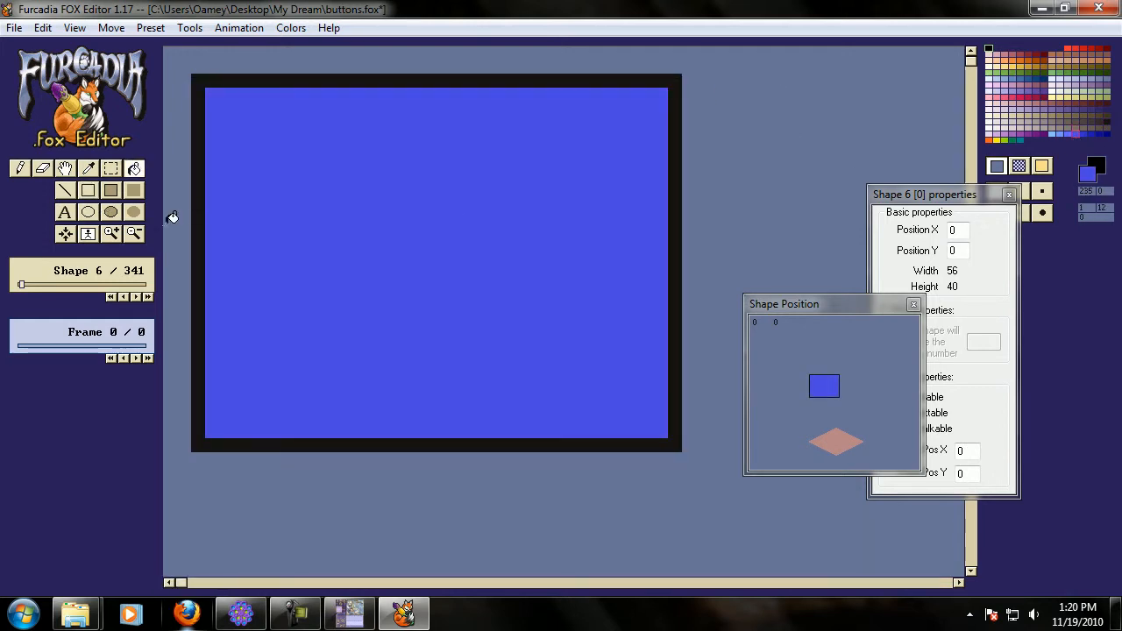
# Select the whole drawing and move it to the shape's top-left corner.
pyautogui.hotkey('ctrl', 'a')
pyautogui.moveTo(378, 215); pyautogui.dragTo(350, 198)
pyautogui.click(135, 235)
# Insert the text DREAM in black and move it onto the blue rectangle.
pyautogui.click(22, 169)
pyautogui.click(1108, 121)
pyautogui.click(64, 212)
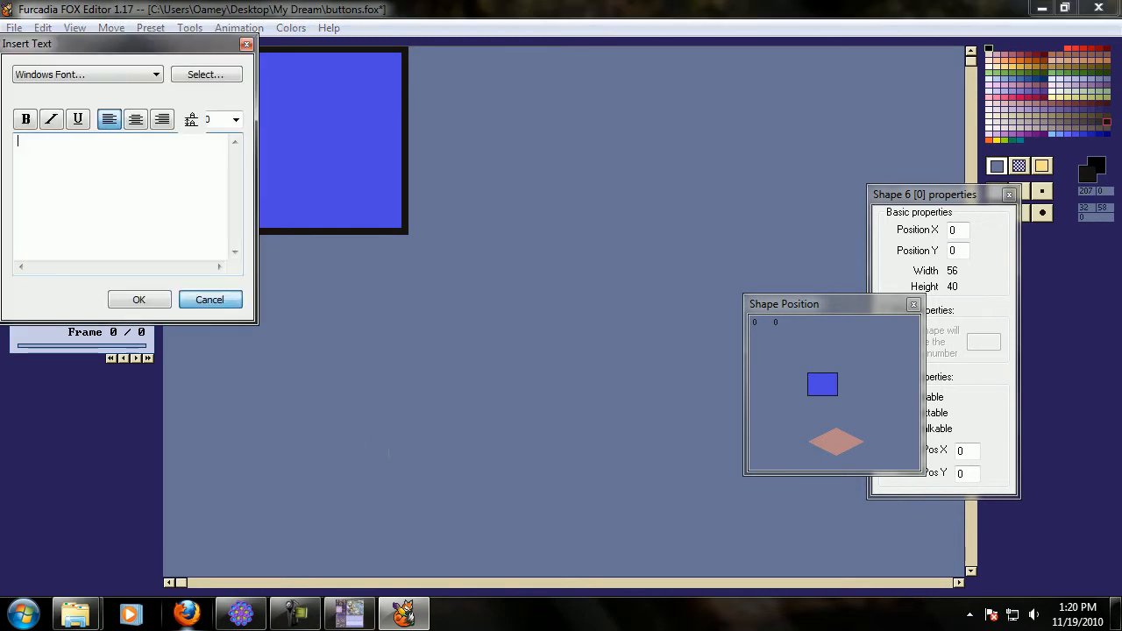
pyautogui.write('DREAM')
pyautogui.click(123, 300)
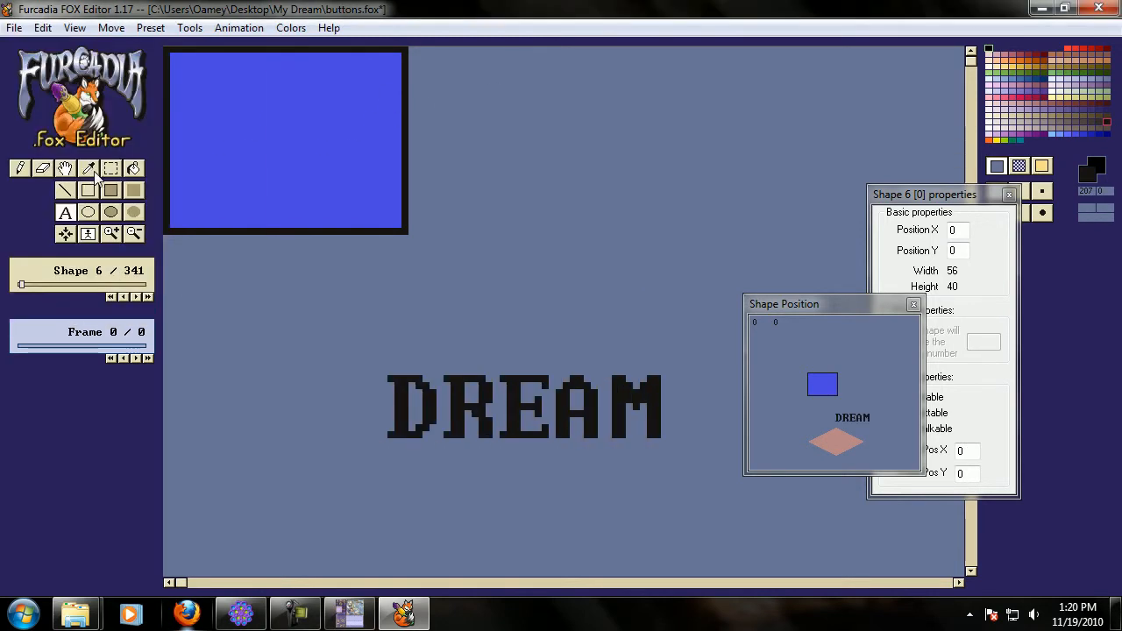
pyautogui.moveTo(672, 462); pyautogui.dragTo(462, 195)
pyautogui.click(691, 489)
# Step through the neighbouring shapes to check the new button graphic.
pyautogui.press('Right')
pyautogui.press('Left')
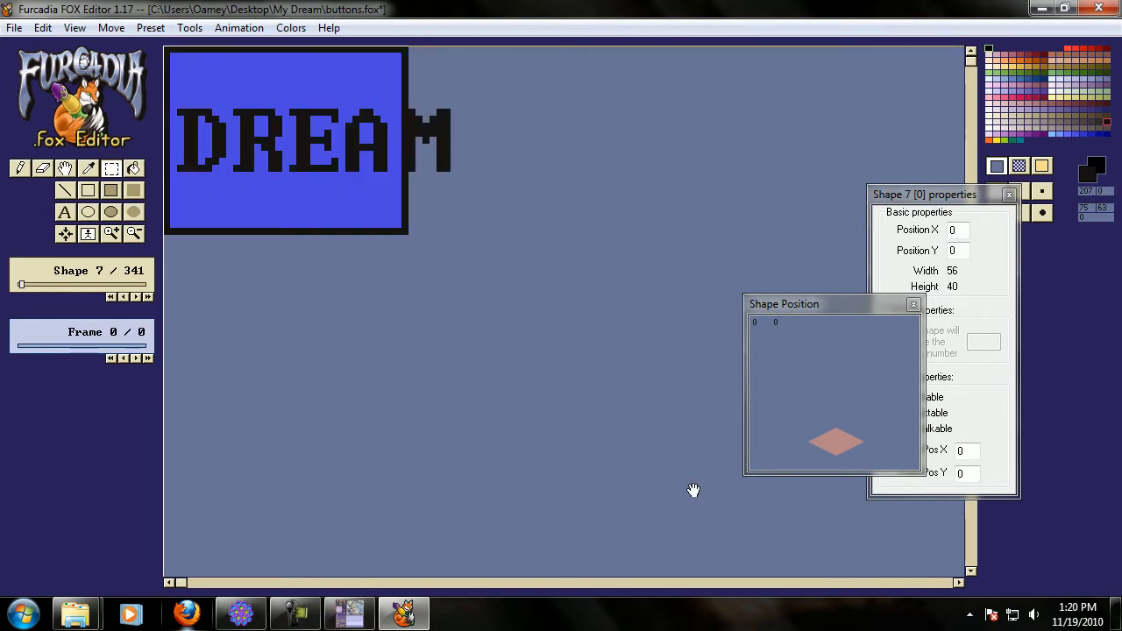
pyautogui.press('Left')
pyautogui.press('Left')
pyautogui.press('Left')
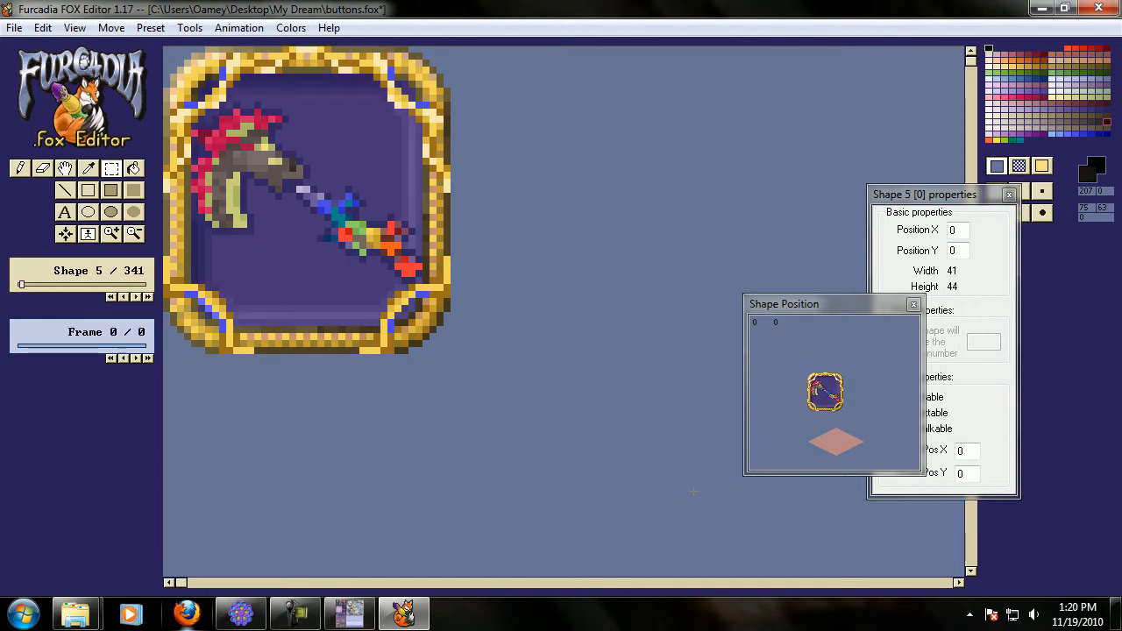
pyautogui.press('Right')
# Refill the button's background with a darker blue around the DREAM letters and save the FOX file.
pyautogui.click(133, 168)
pyautogui.press('Right')
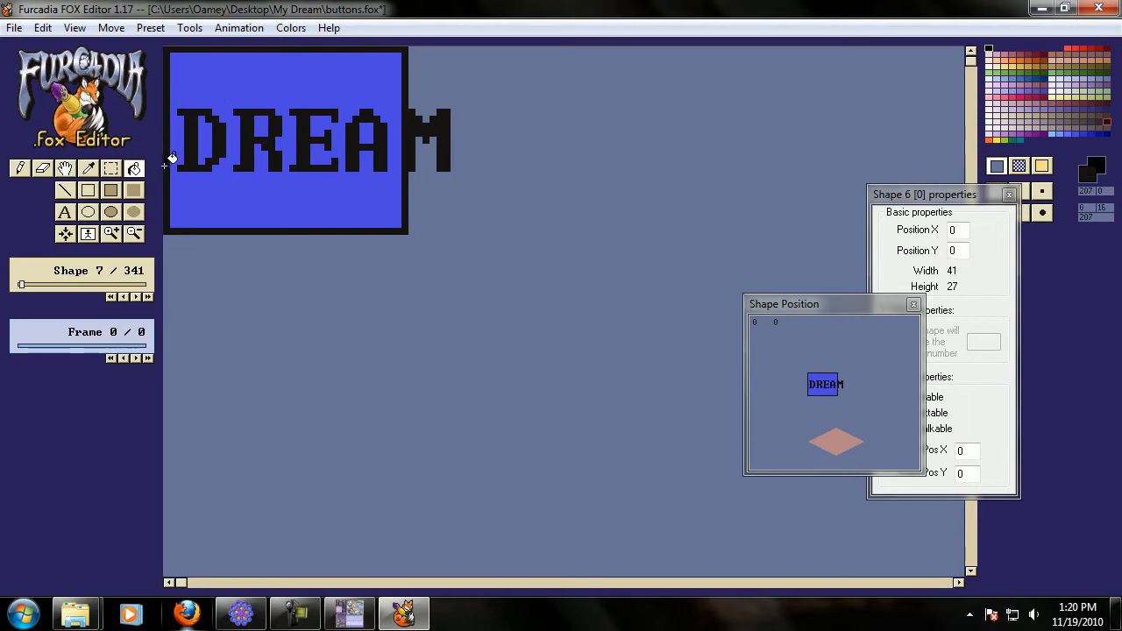
pyautogui.rightClick(339, 203)
pyautogui.click(304, 195)
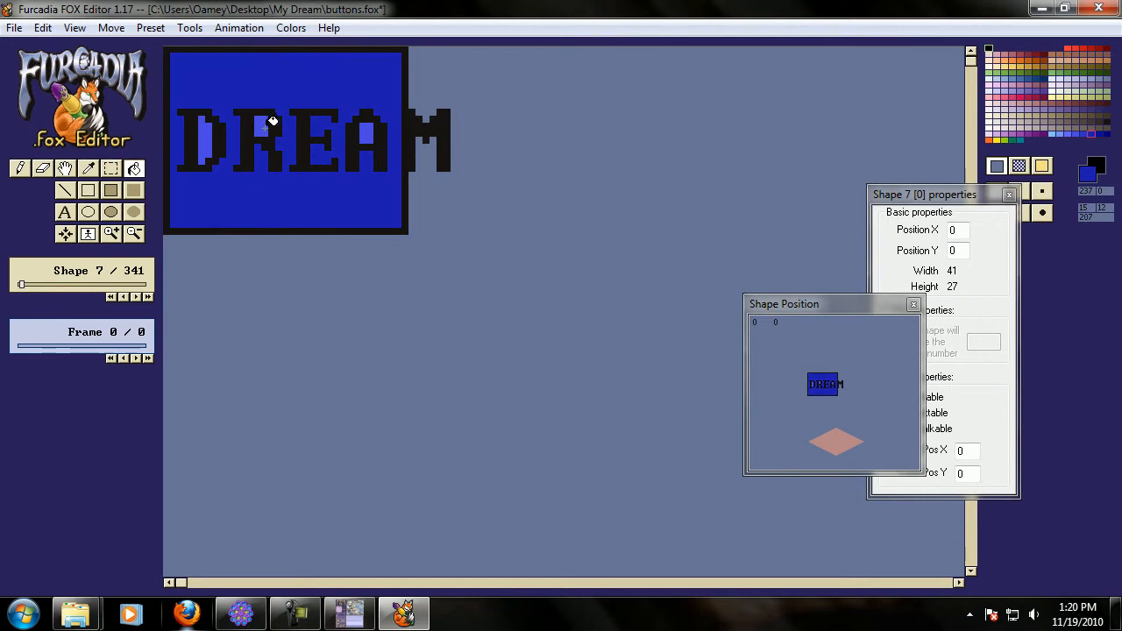
pyautogui.click(371, 129)
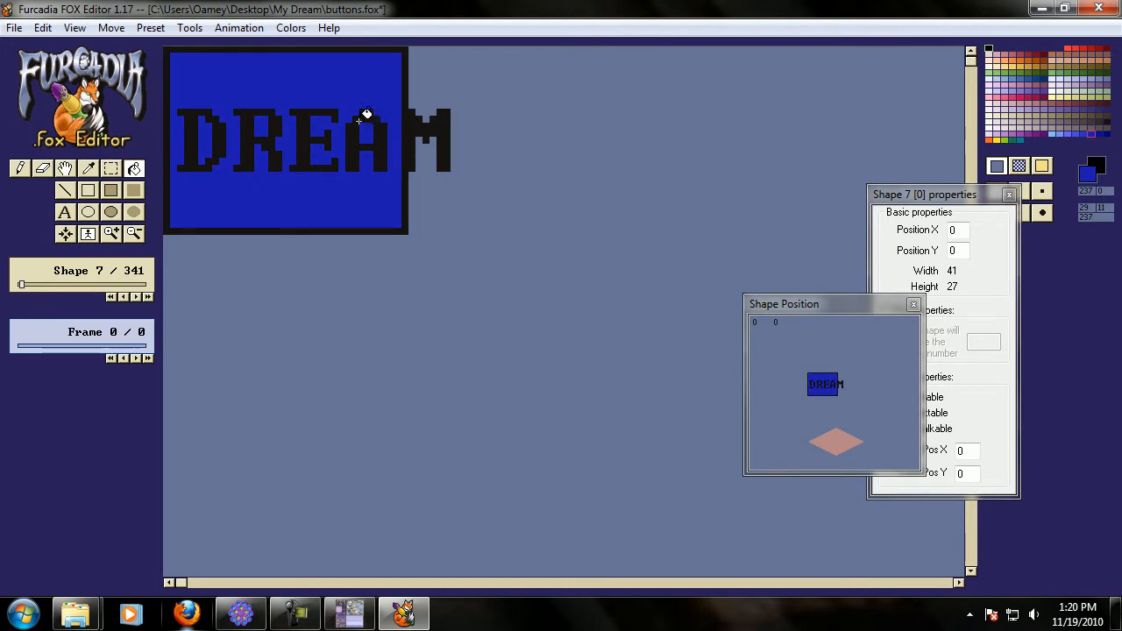
pyautogui.click(14, 27)
pyautogui.click(75, 123)
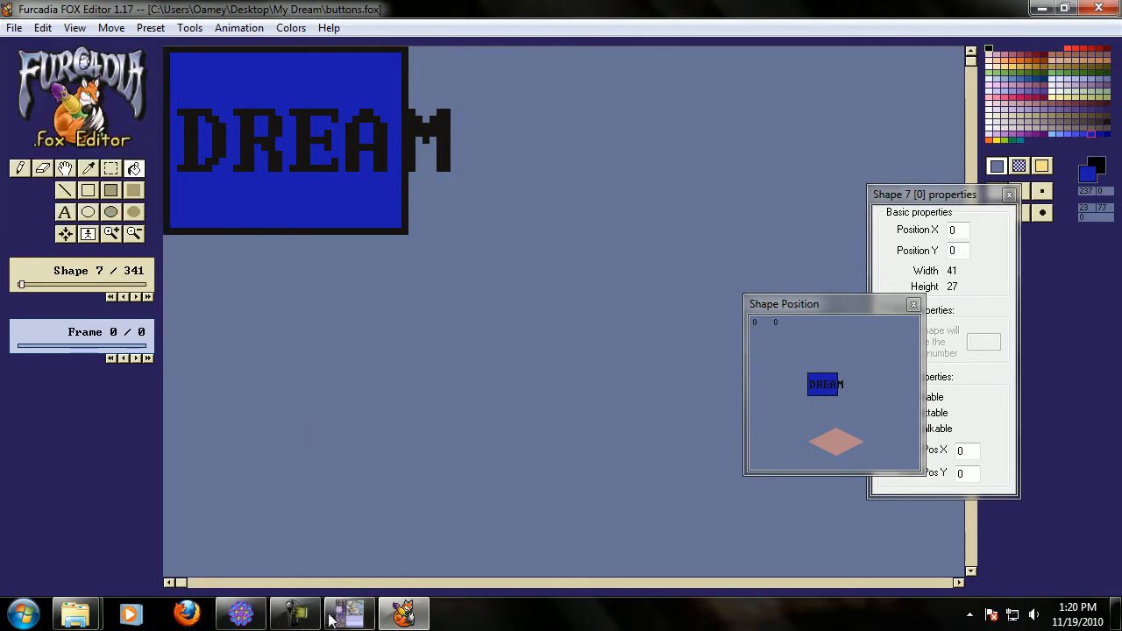
# Switch to the Skinner and reload the patch.
pyautogui.click(340, 611)
pyautogui.click(360, 78)
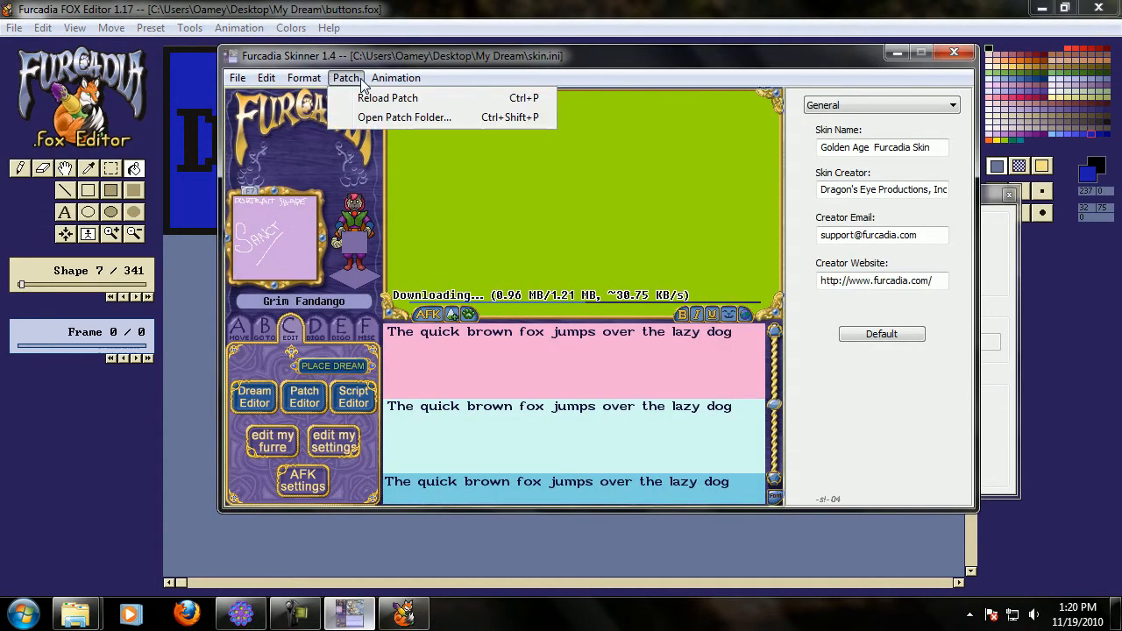
pyautogui.click(364, 98)
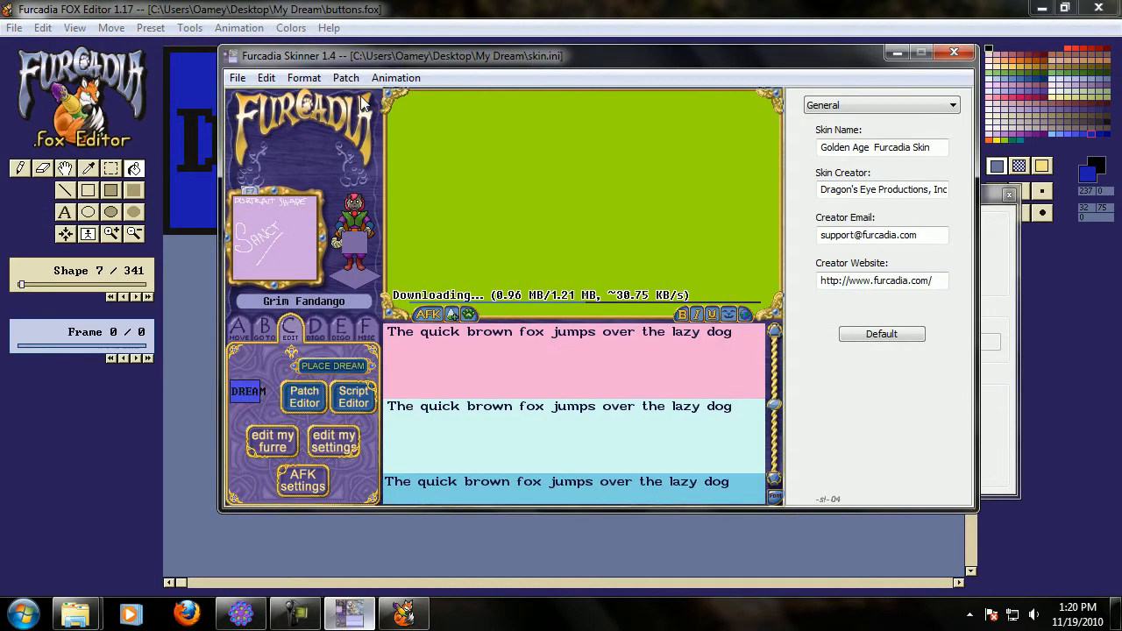
# Nudge the new DREAM button into place on tab C and compare it with the Patch Editor button.
pyautogui.click(250, 394)
pyautogui.click(253, 394)
pyautogui.click(253, 396)
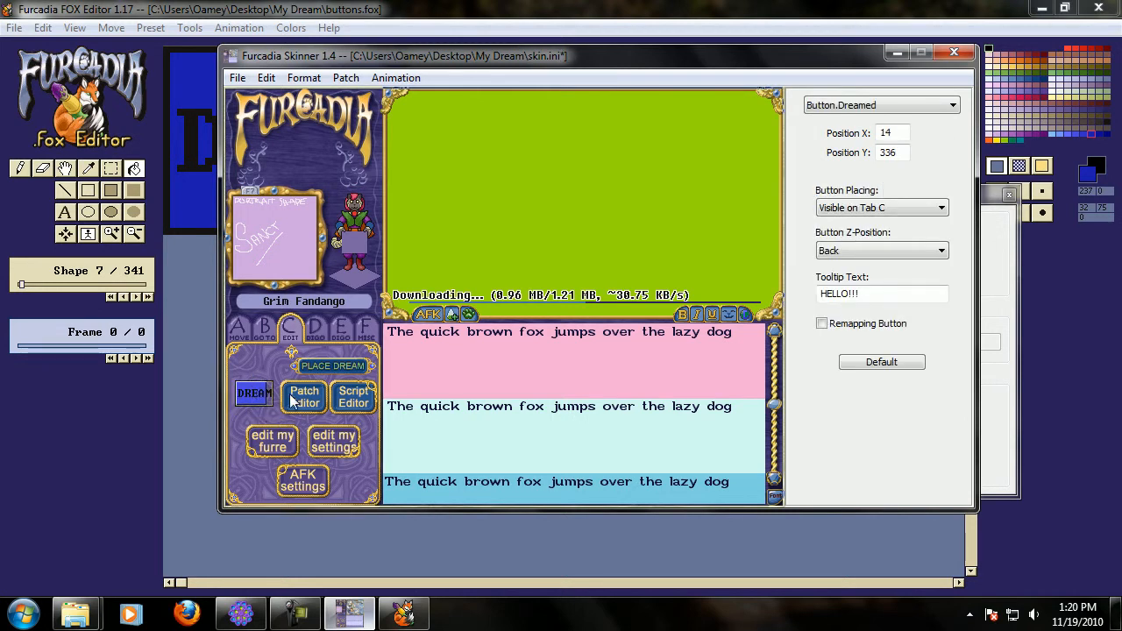
pyautogui.click(294, 401)
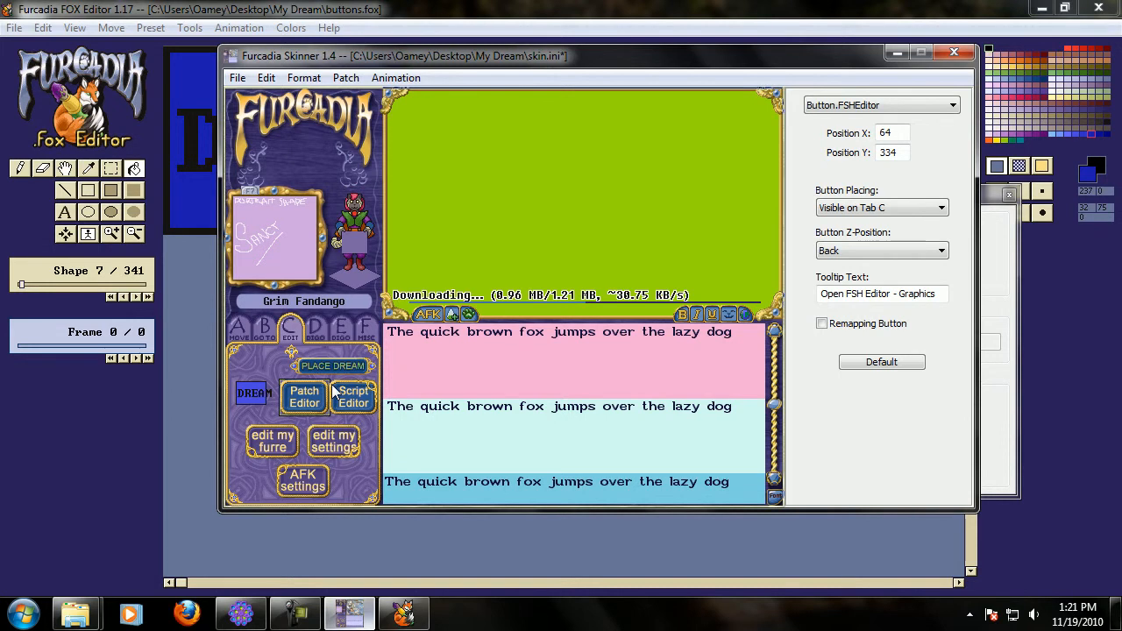
pyautogui.click(266, 397)
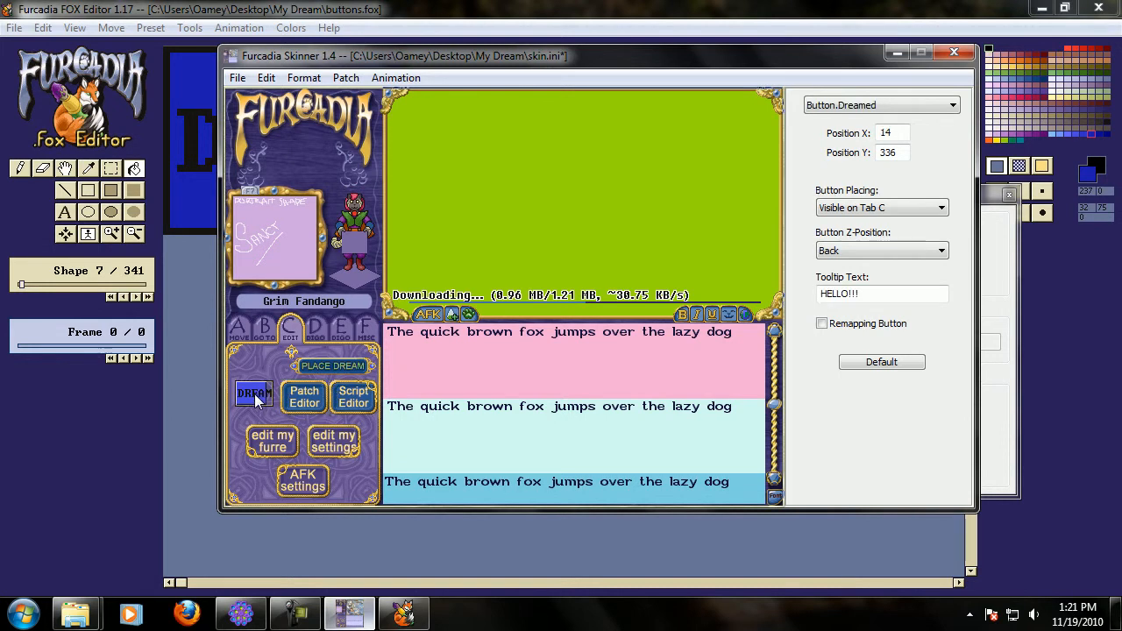
# Browse through the button shapes in the FOX Editor.
pyautogui.click(111, 168)
pyautogui.click(112, 172)
pyautogui.scroll(-2, 296, 328)
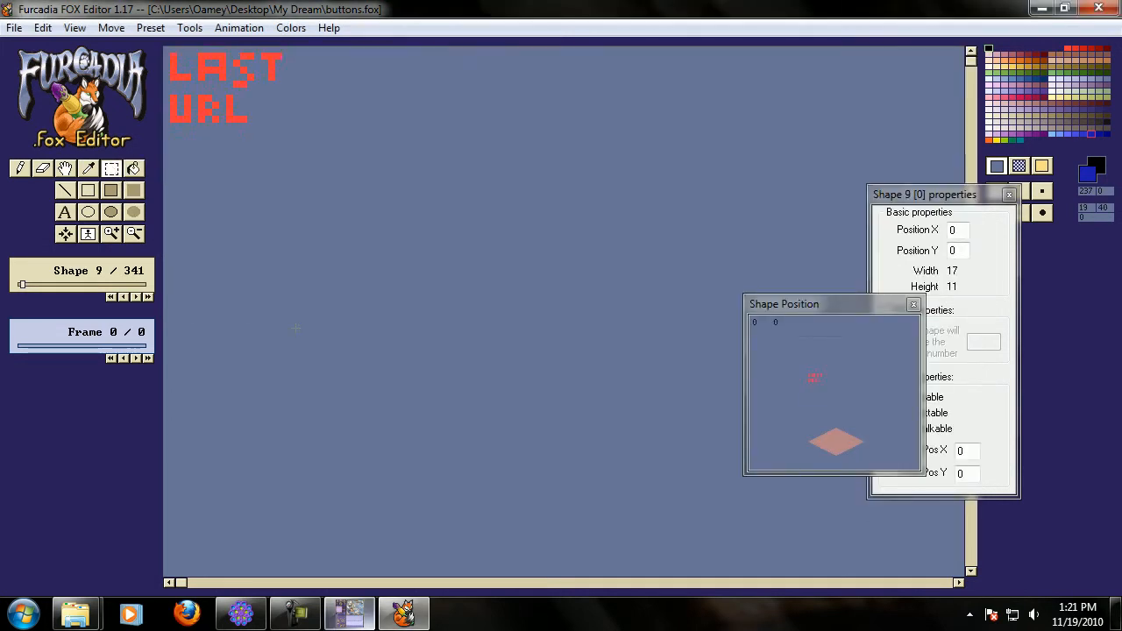
pyautogui.scroll(-12, 295, 328)
pyautogui.scroll(-16, 154, 239)
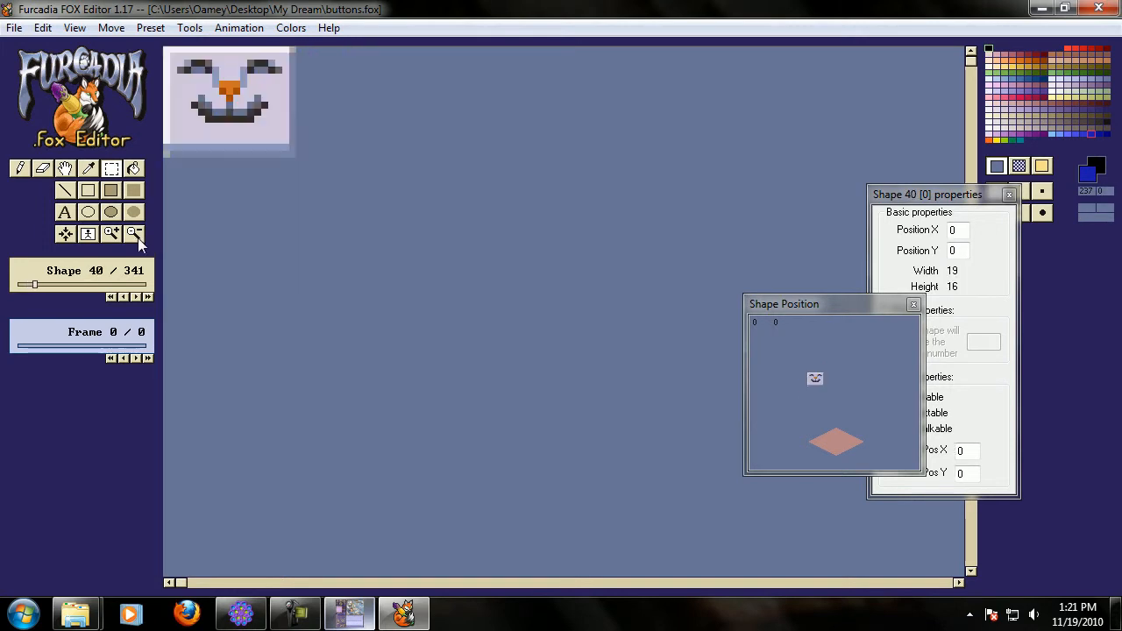
# Browse through the button shapes in the FOX Editor up to the tab panel images.
pyautogui.scroll(-7, 138, 237)
pyautogui.click(138, 238)
pyautogui.click(138, 237)
pyautogui.click(138, 238)
pyautogui.scroll(-4, 193, 240)
pyautogui.scroll(-3, 392, 241)
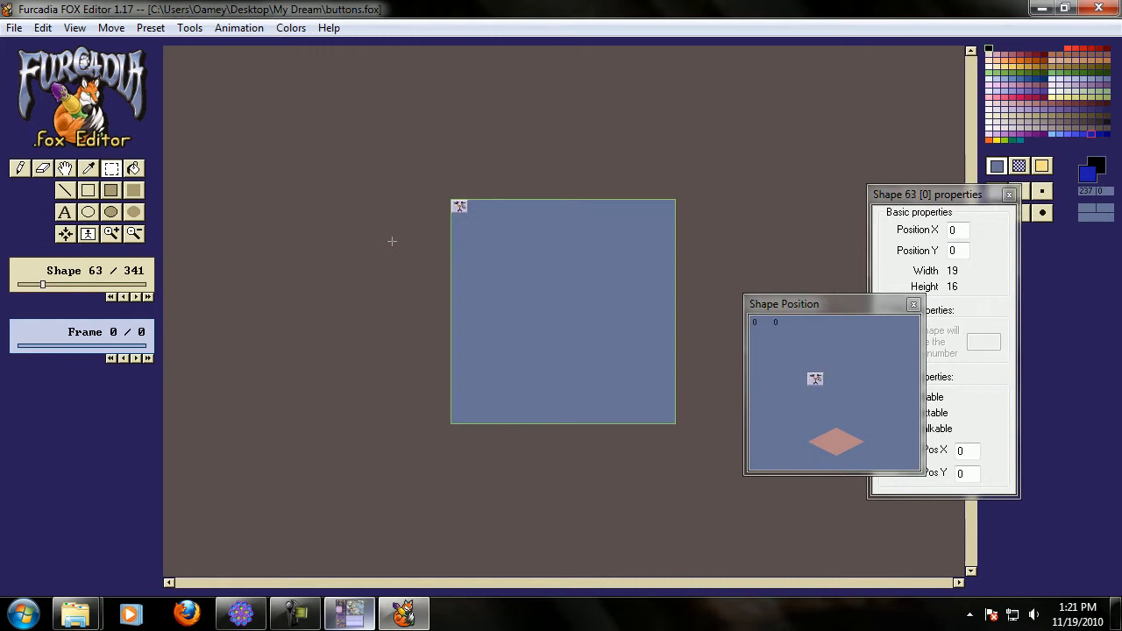
pyautogui.scroll(-11, 392, 241)
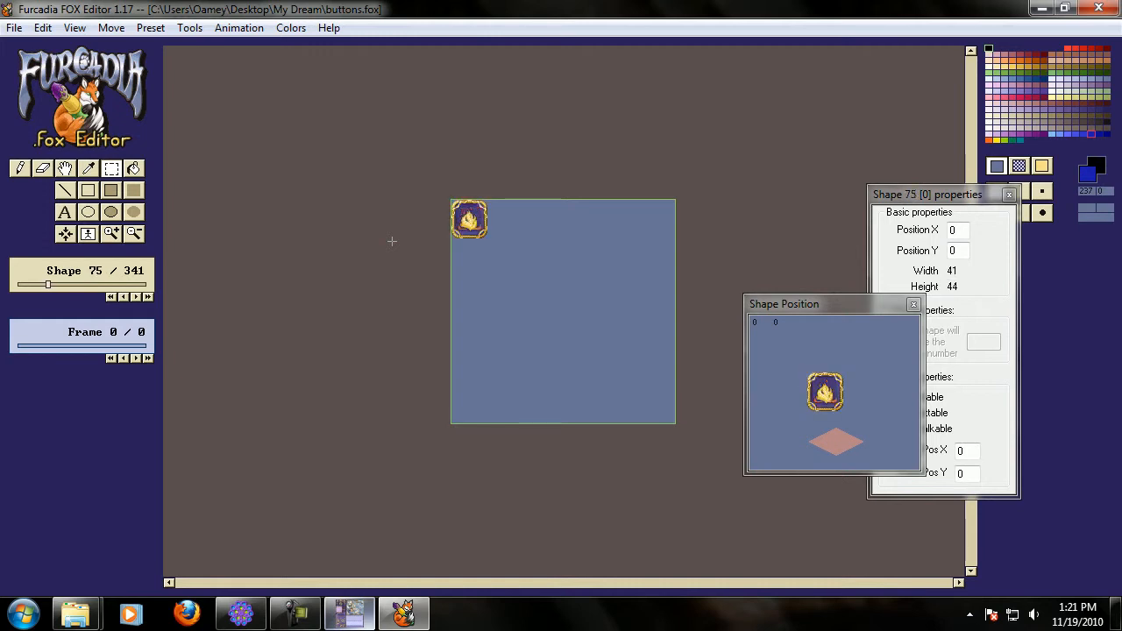
pyautogui.scroll(-20, 392, 241)
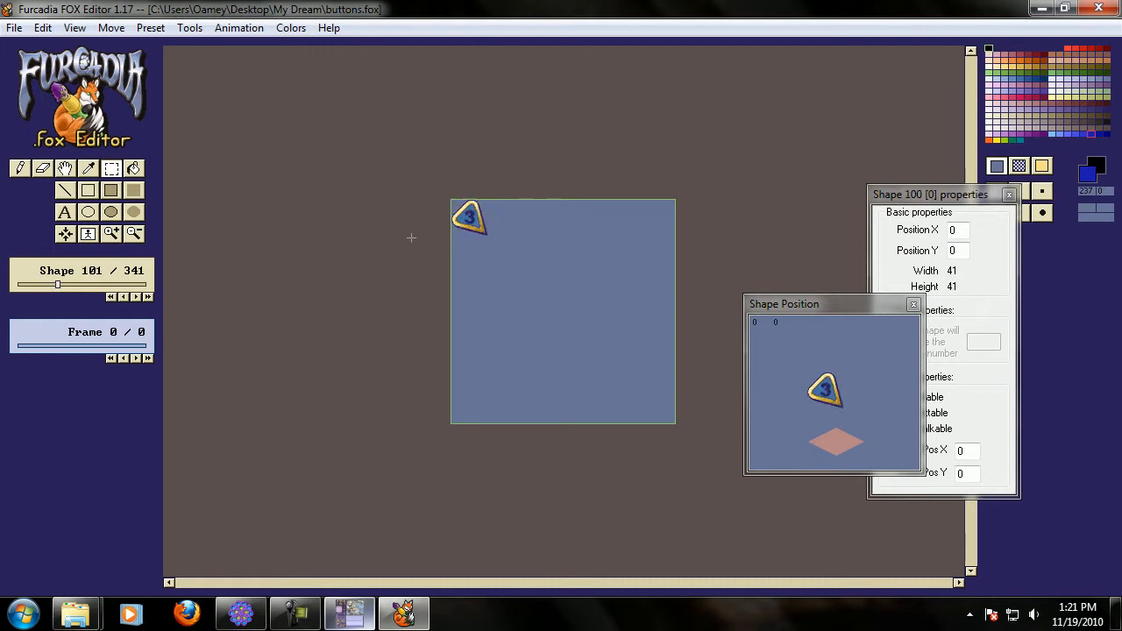
pyautogui.scroll(-17, 392, 241)
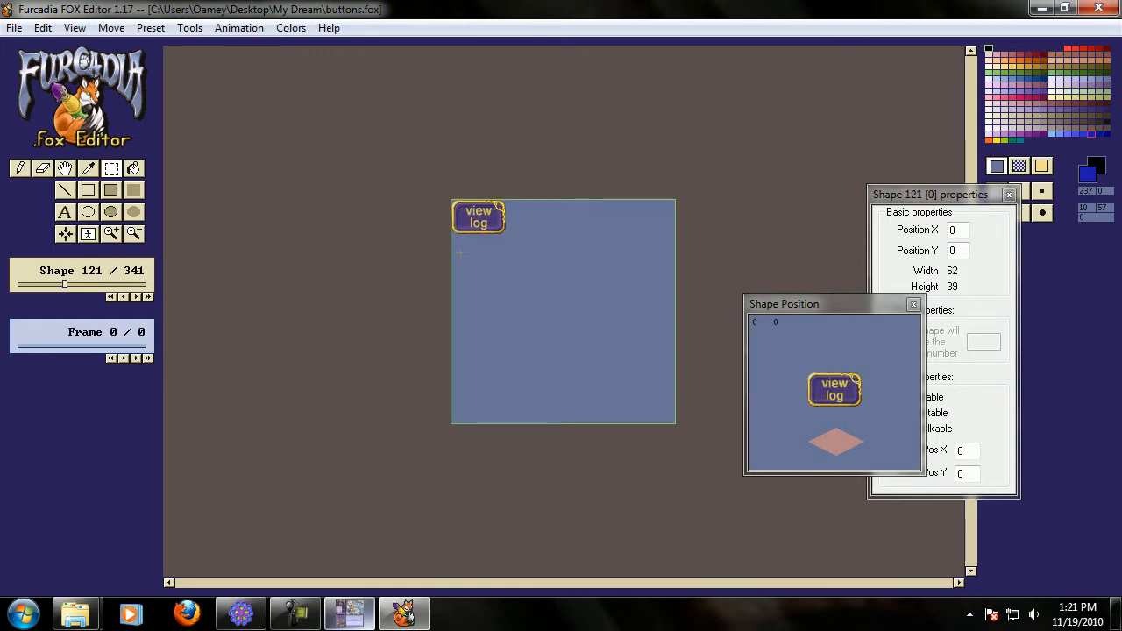
pyautogui.scroll(2, 461, 251)
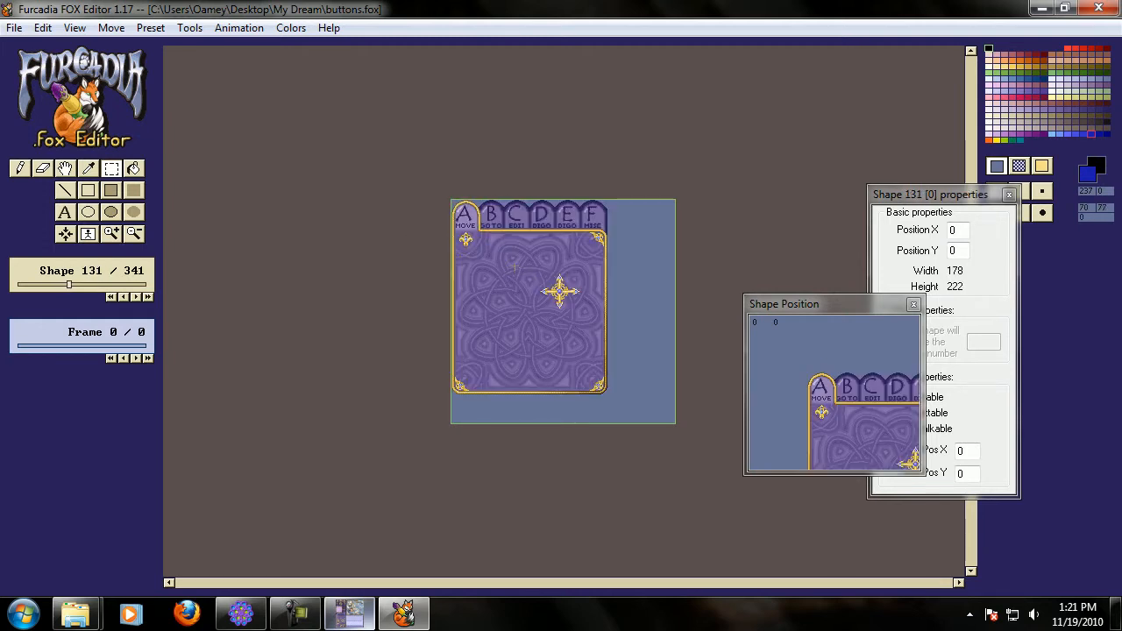
pyautogui.scroll(-3, 448, 278)
pyautogui.scroll(-1, 447, 279)
pyautogui.scroll(4, 447, 279)
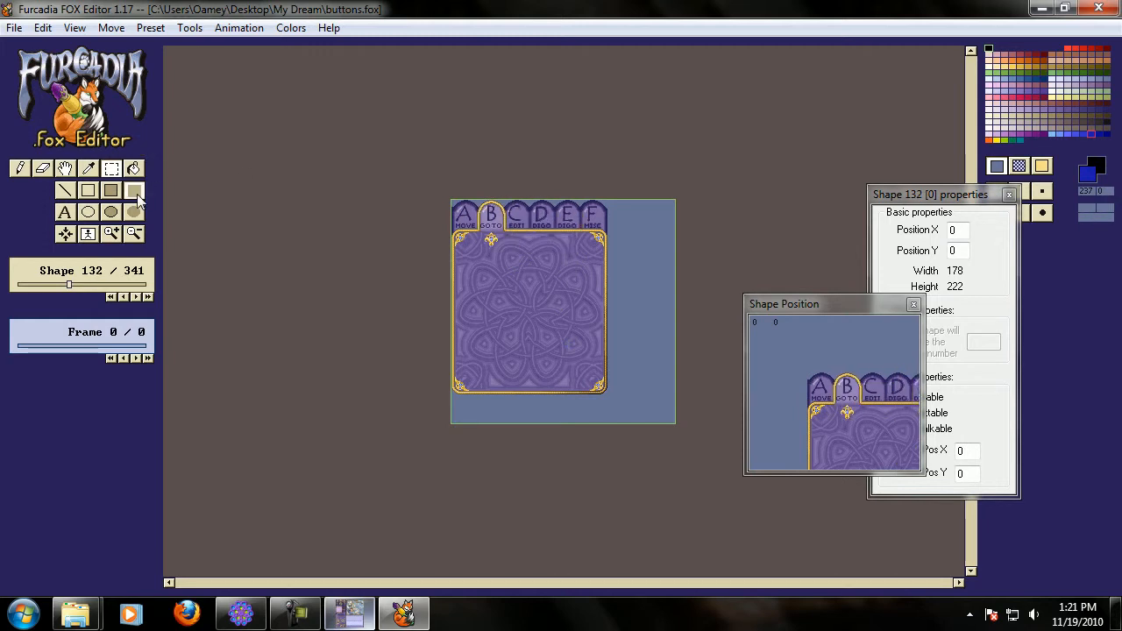
# Select dark red and fill the tab panel's background in the FOX Editor.
pyautogui.click(1107, 130)
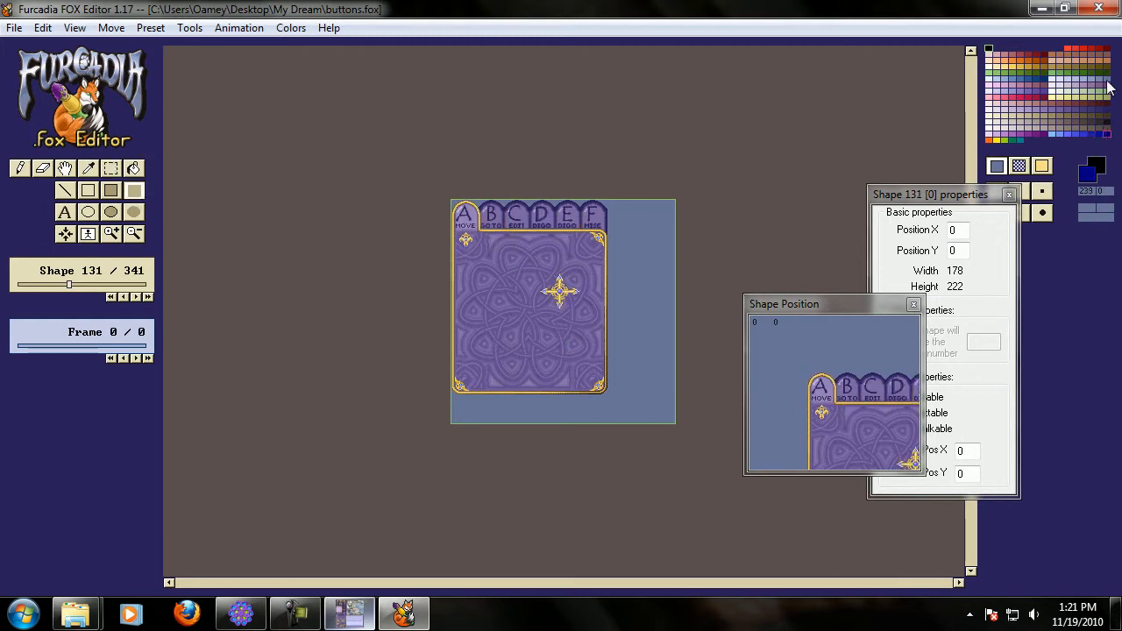
pyautogui.click(1105, 51)
pyautogui.moveTo(459, 235)
pyautogui.mouseDown()
pyautogui.moveTo(600, 389)
pyautogui.moveTo(456, 235)
pyautogui.mouseUp()
pyautogui.scroll(-1, 596, 384)
pyautogui.scroll(-1, 459, 238)
pyautogui.scroll(-1, 597, 386)
pyautogui.scroll(-1, 458, 236)
pyautogui.scroll(-1, 602, 391)
# Switch to the Skinner and reload the patch.
pyautogui.click(349, 613)
pyautogui.click(345, 77)
pyautogui.click(361, 92)
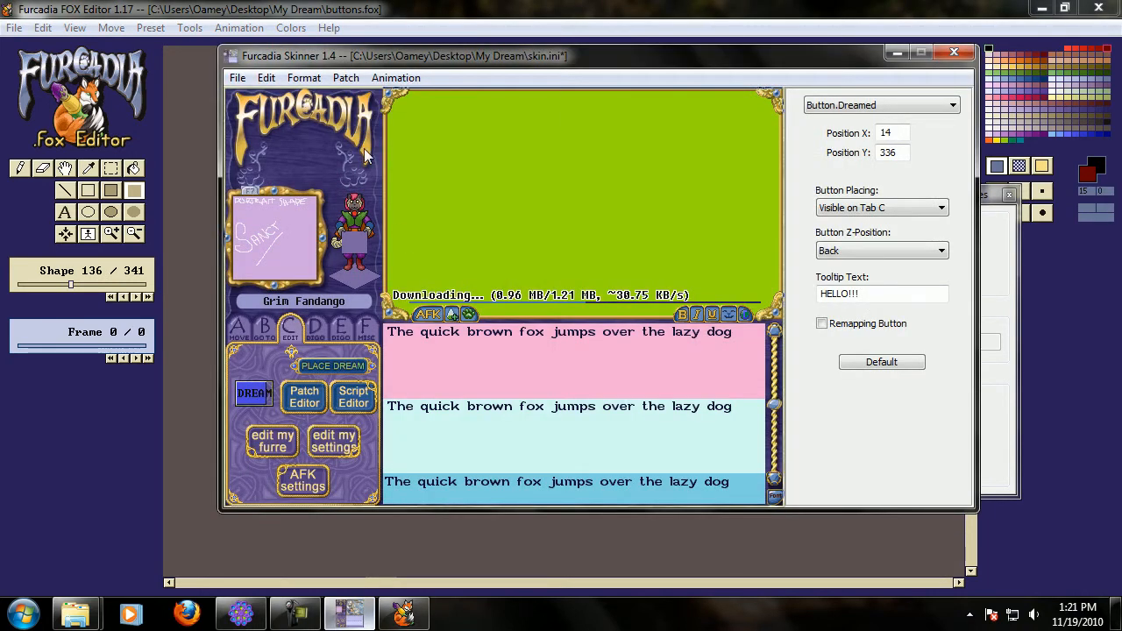
# Preview each of the tabs A through F in the Skinner.
pyautogui.click(261, 331)
pyautogui.click(239, 332)
pyautogui.click(263, 332)
pyautogui.click(289, 333)
pyautogui.click(315, 331)
pyautogui.click(340, 331)
pyautogui.click(364, 331)
pyautogui.click(326, 331)
pyautogui.click(278, 328)
pyautogui.click(267, 334)
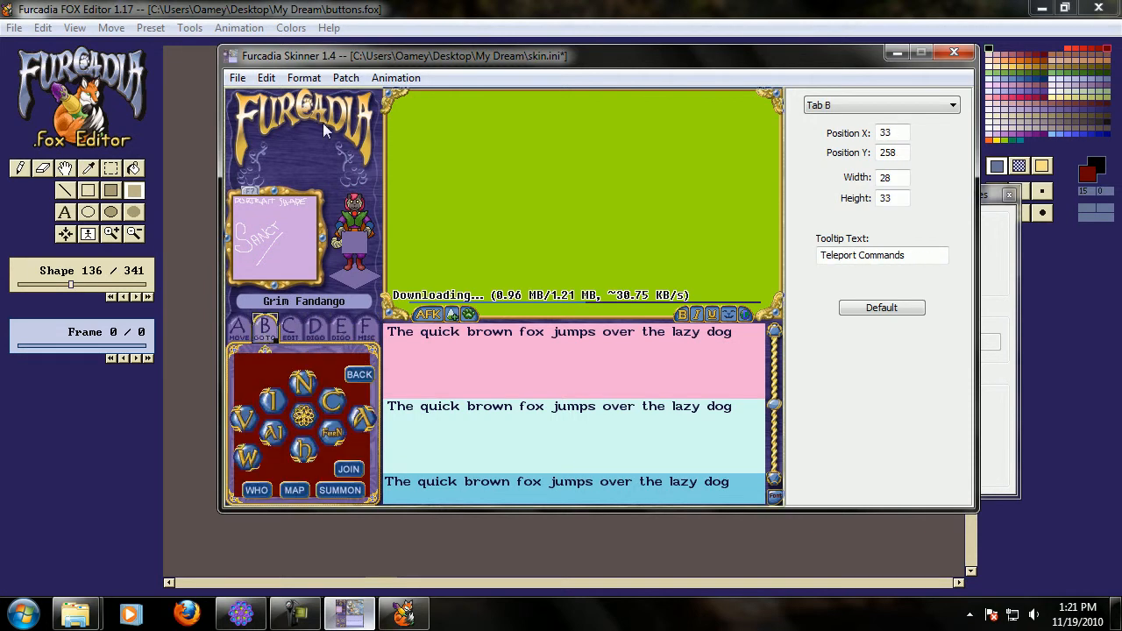
# Step through shapes 140 to 142 in the FOX Editor.
pyautogui.click(345, 9)
pyautogui.press('Right')
pyautogui.press('Right')
pyautogui.press('Right')
pyautogui.press('Right')
pyautogui.press('Right')
pyautogui.press('Right')
pyautogui.press('Right')
pyautogui.press('Right')
pyautogui.press('Right')
pyautogui.press('Right')
pyautogui.press('Right')
pyautogui.press('Right')
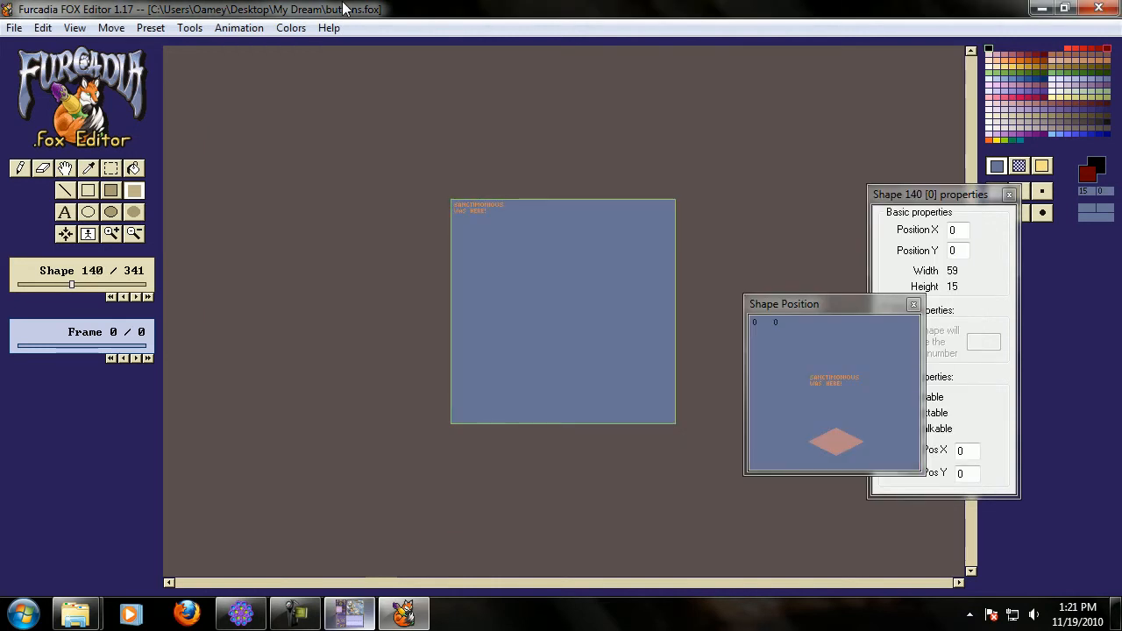
pyautogui.press('Left')
pyautogui.press('Left')
pyautogui.press('Left')
pyautogui.press('Left')
pyautogui.press('Left')
pyautogui.press('Left')
pyautogui.press('Left')
pyautogui.press('Left')
pyautogui.press('Left')
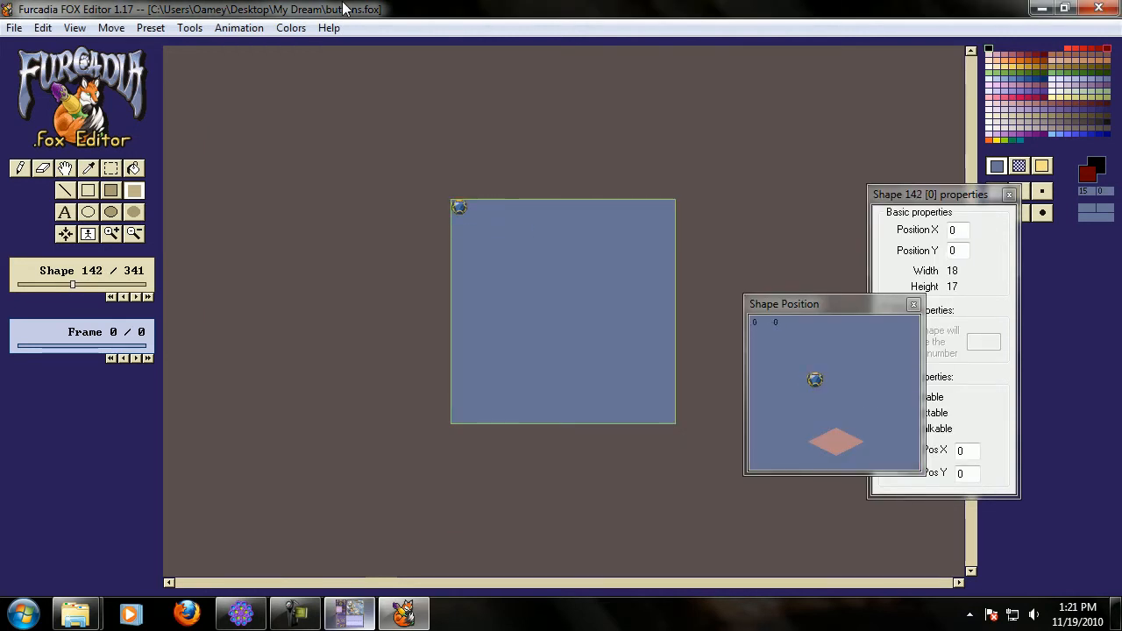
pyautogui.press('Right')
pyautogui.click(115, 166)
pyautogui.press('Right')
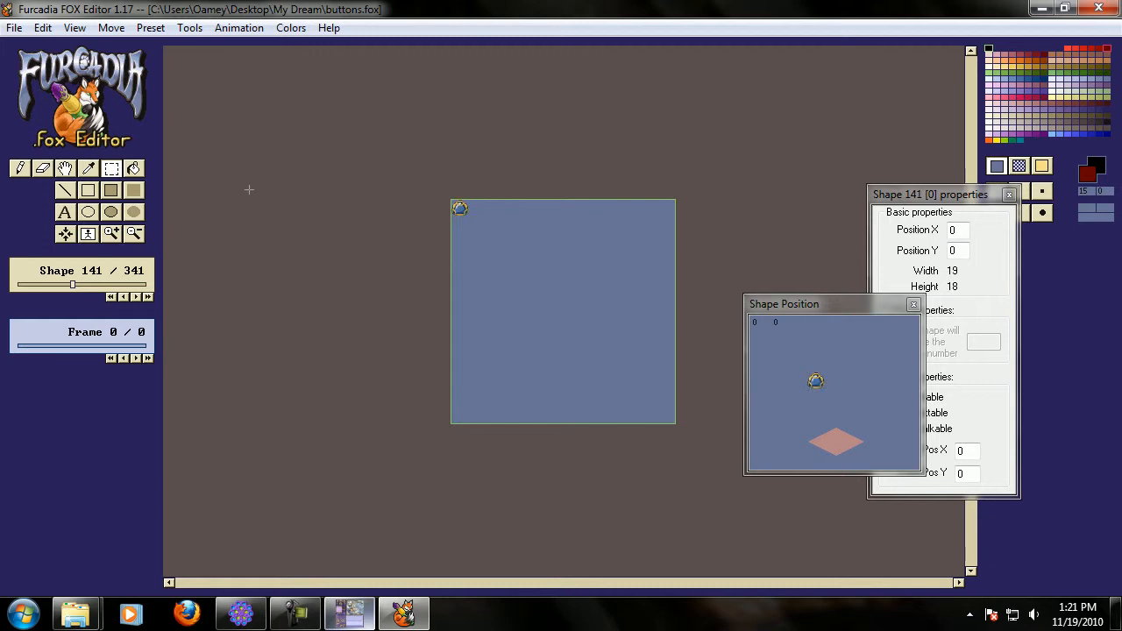
pyautogui.press('Left')
pyautogui.press('Right')
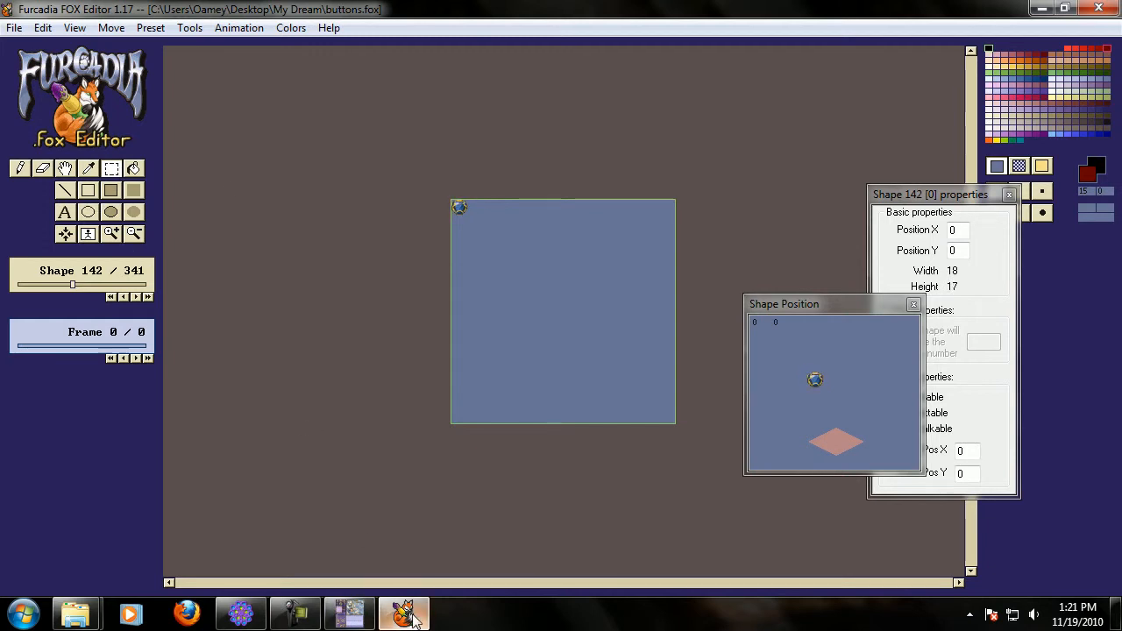
# Inspect the scrollbar and game screen elements in the Skinner, then browse to shape 150 and zoom in.
pyautogui.click(412, 612)
pyautogui.click(775, 396)
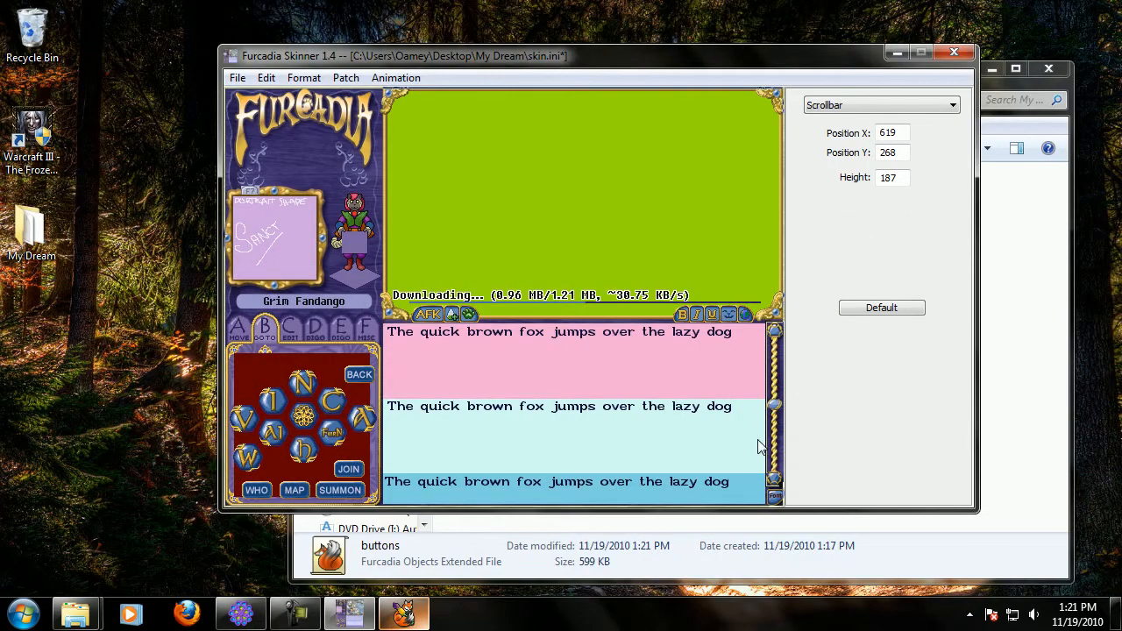
pyautogui.click(392, 98)
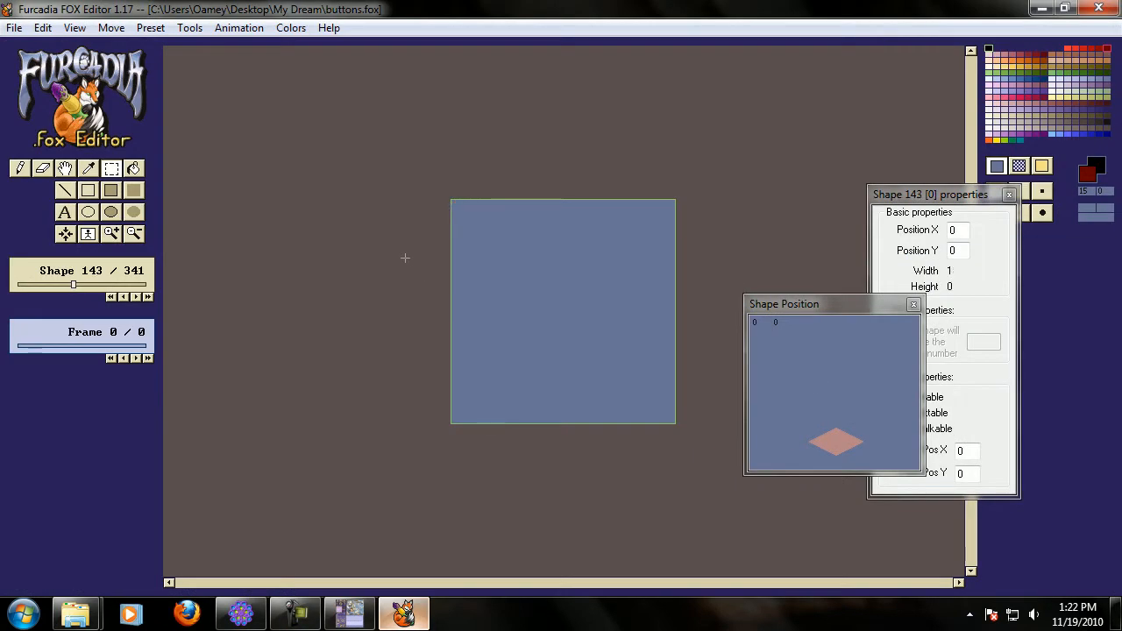
pyautogui.press('Right')
pyautogui.press('Right')
pyautogui.press('Right')
pyautogui.press('Right')
pyautogui.press('Right')
pyautogui.press('Left')
pyautogui.press('Right')
pyautogui.press('Right')
pyautogui.press('Right')
pyautogui.click(113, 231)
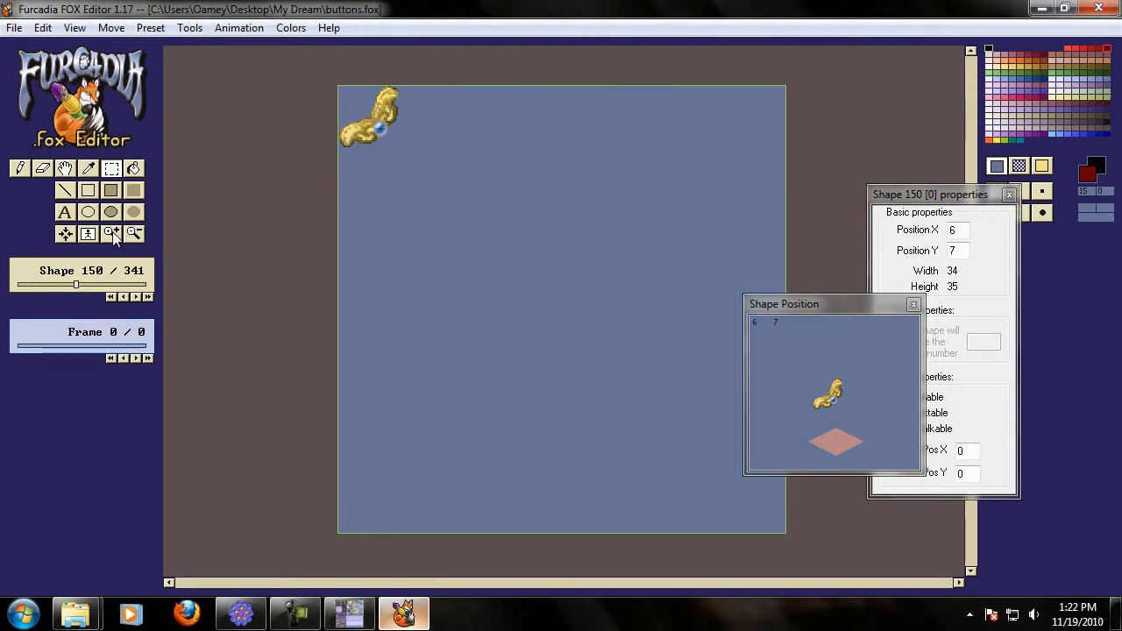
# Close the FOX Editor and select marbled.pcx in the My Dream folder.
pyautogui.click(1095, 10)
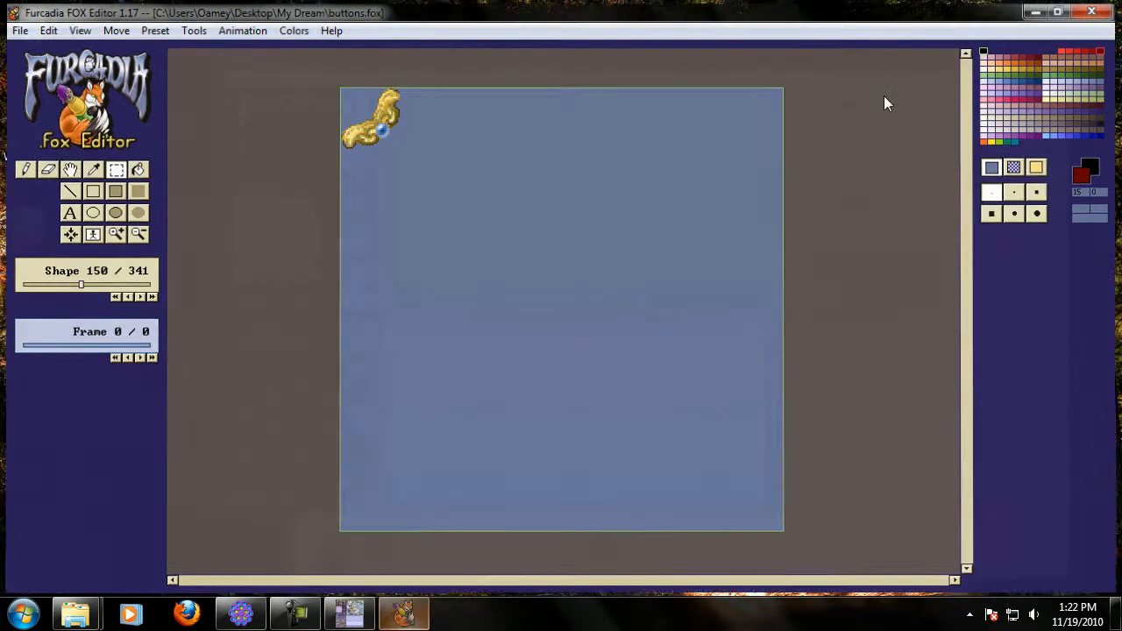
pyautogui.click(321, 171)
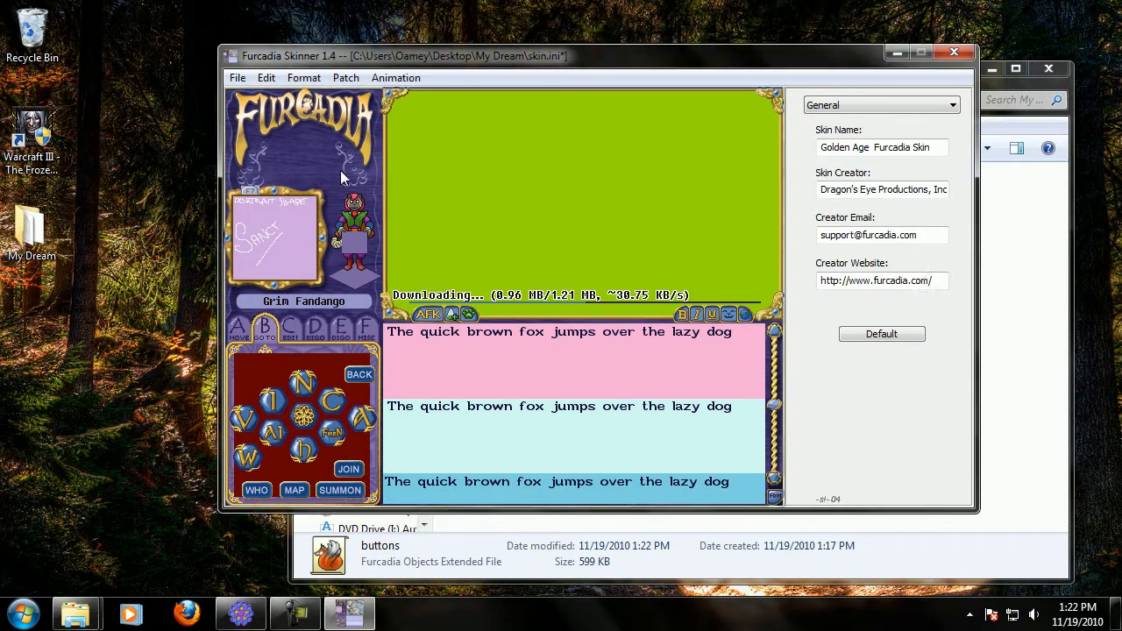
pyautogui.click(1035, 317)
pyautogui.click(491, 291)
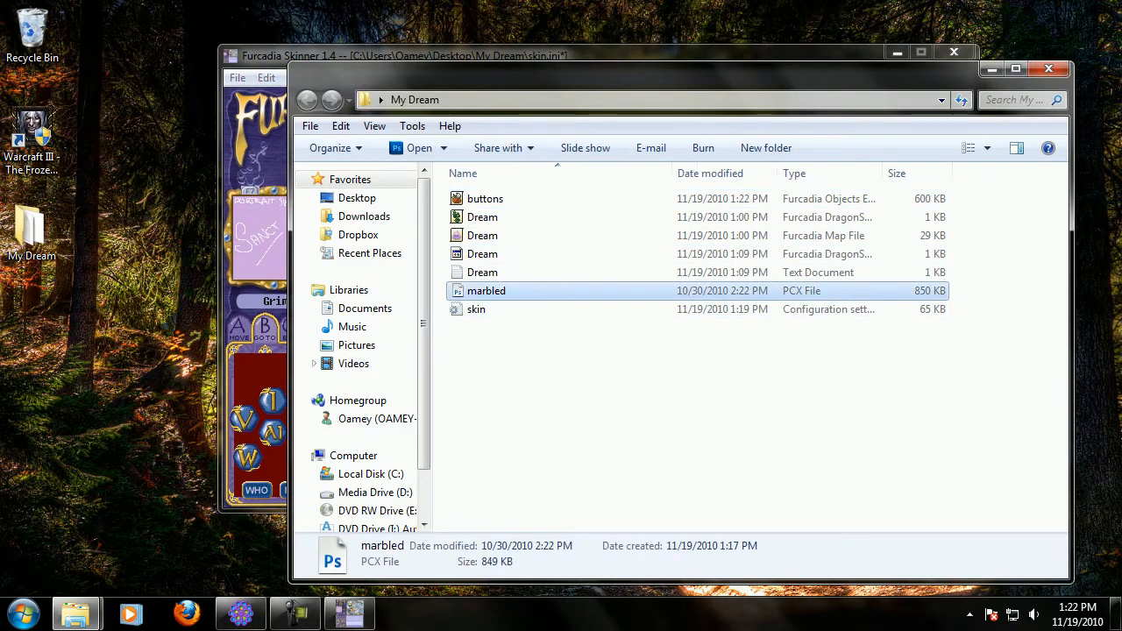
# Search the Start menu for PCX and launch the Furcadia PCX Editor.
pyautogui.click(23, 613)
pyautogui.write('PSC')
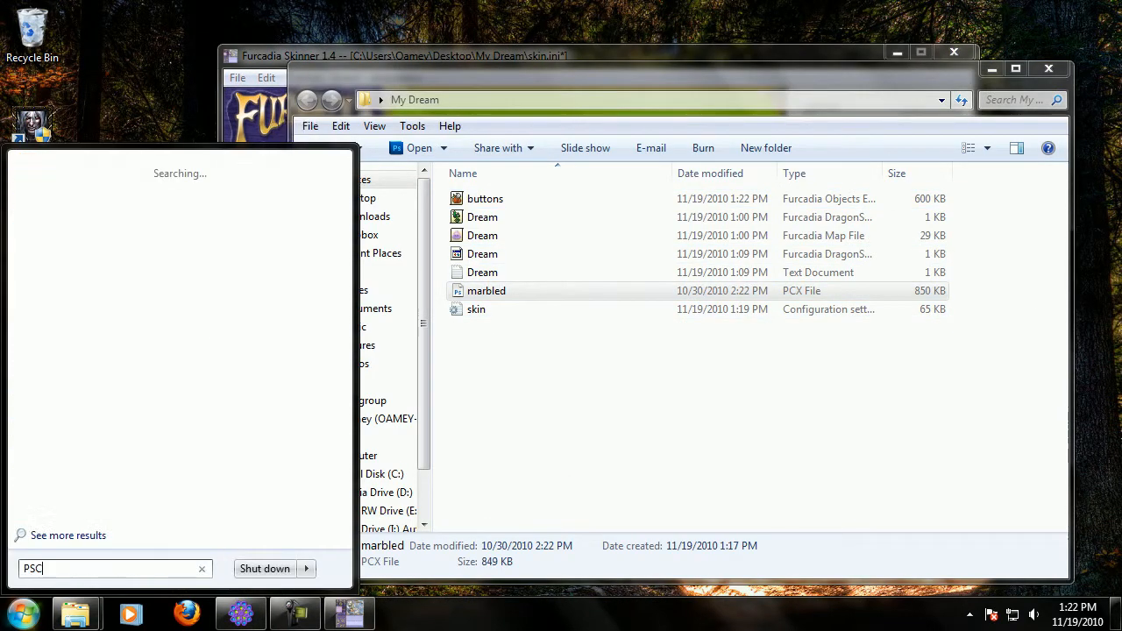
pyautogui.write('X')
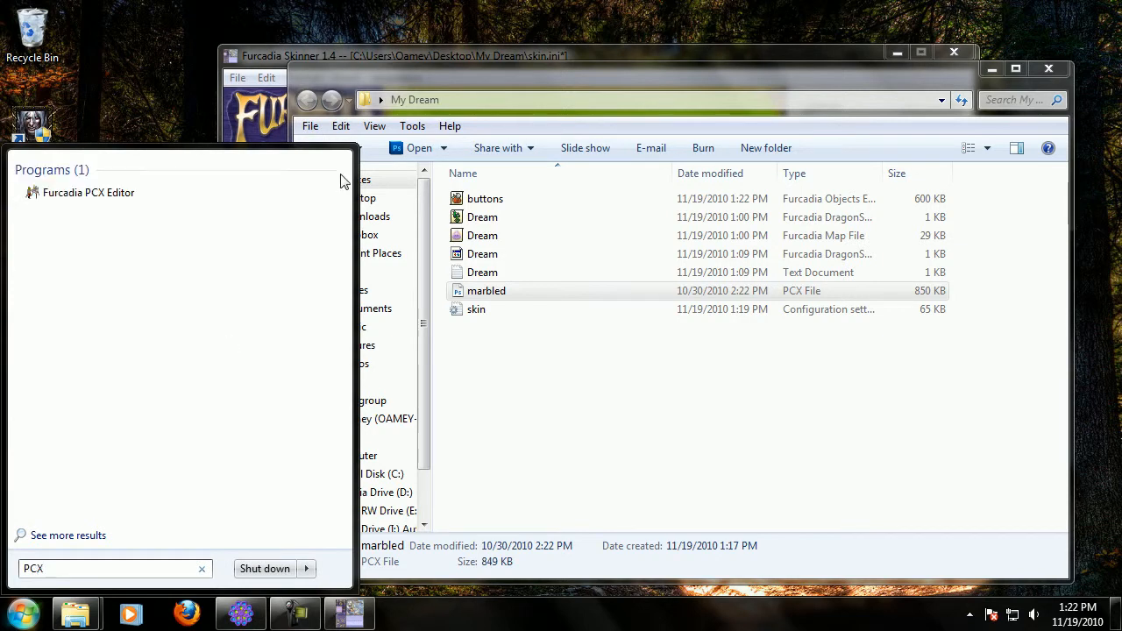
pyautogui.click(130, 193)
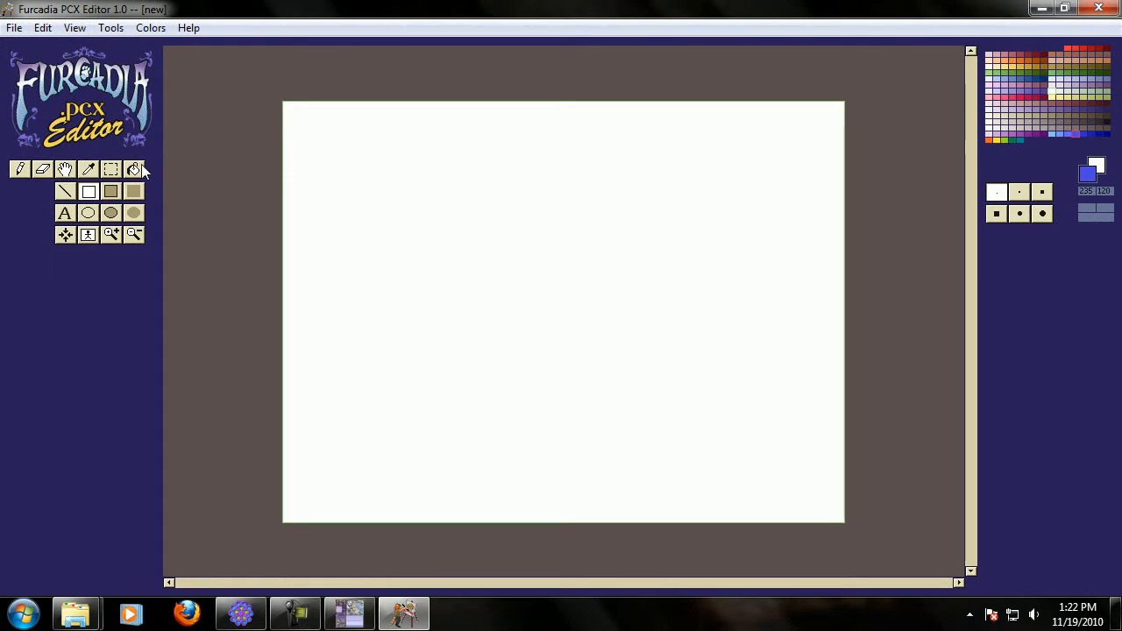
# Fill the new blank canvas entirely with dark red.
pyautogui.click(140, 165)
pyautogui.click(1110, 55)
pyautogui.click(484, 377)
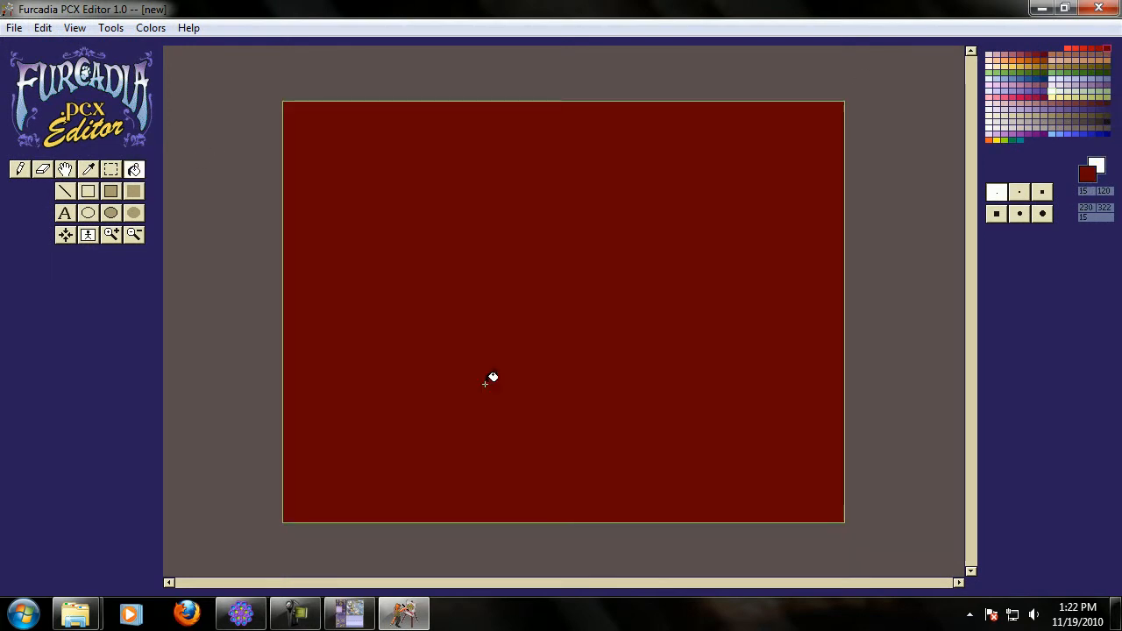
# Save the image as marbled.pcx in My Dream, replacing the existing file.
pyautogui.click(14, 27)
pyautogui.click(59, 127)
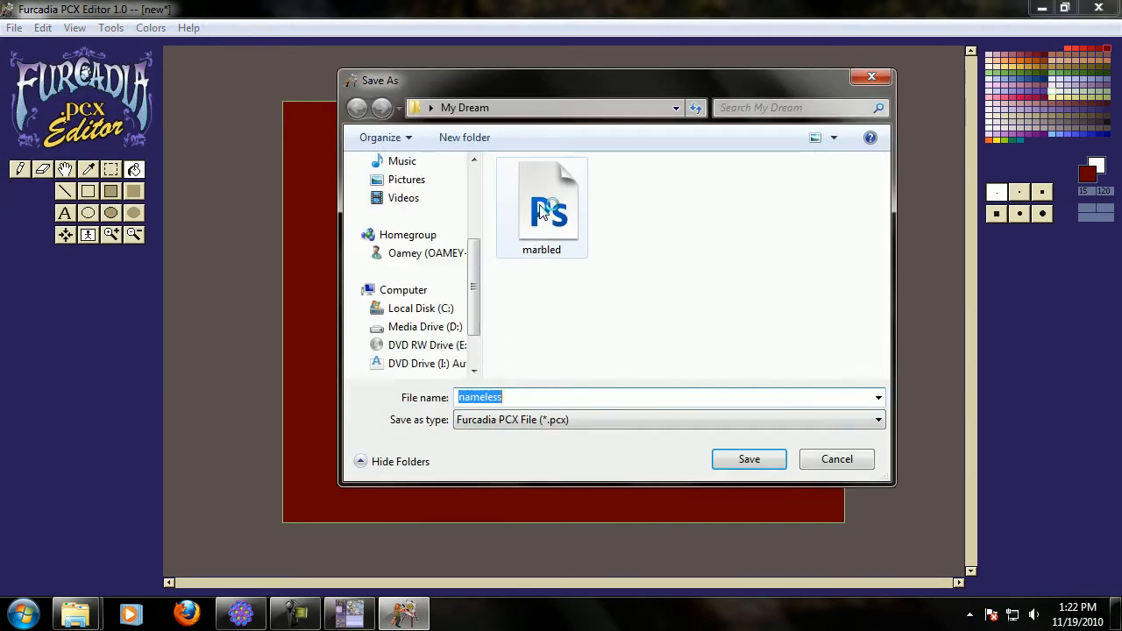
pyautogui.click(541, 212)
pyautogui.click(748, 462)
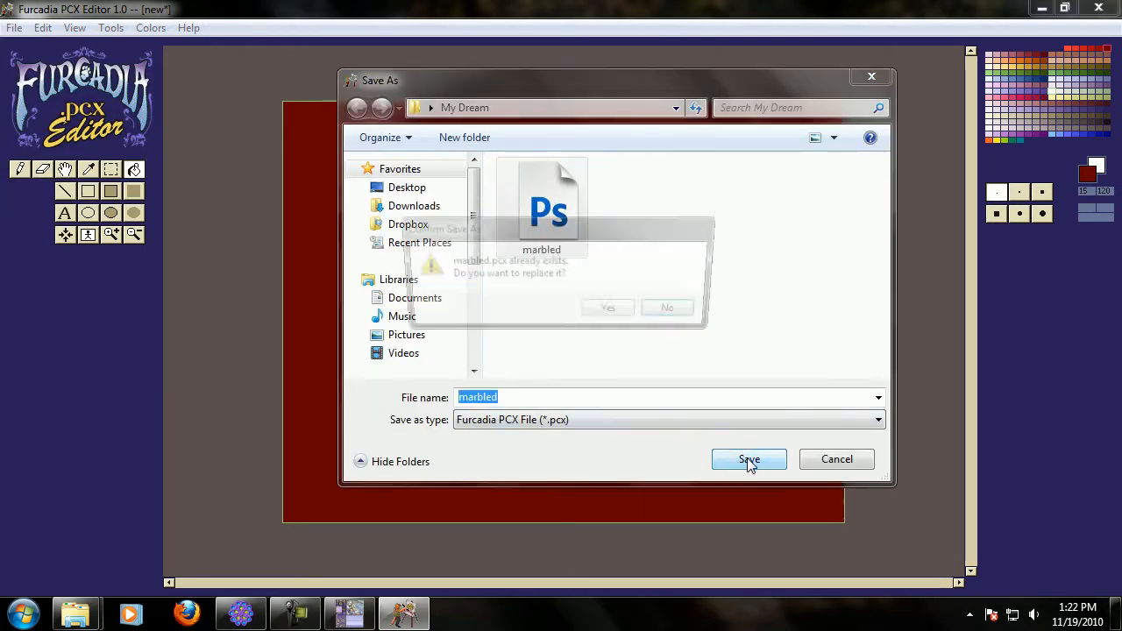
pyautogui.click(613, 312)
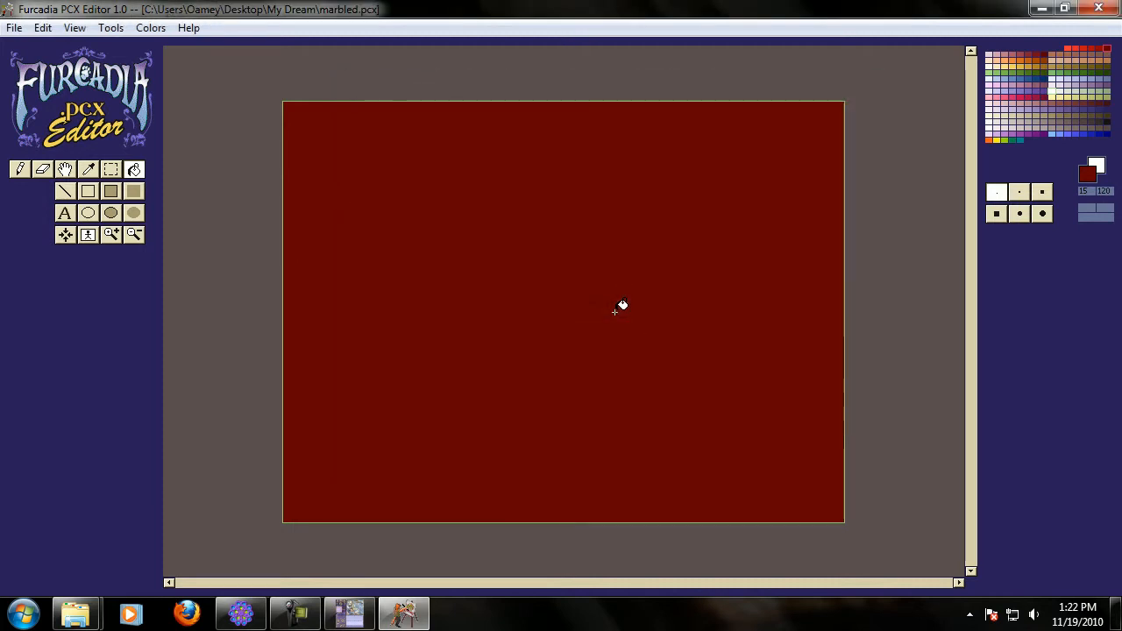
# Switch to the Skinner and reload the patch.
pyautogui.click(349, 614)
pyautogui.click(344, 78)
pyautogui.click(355, 96)
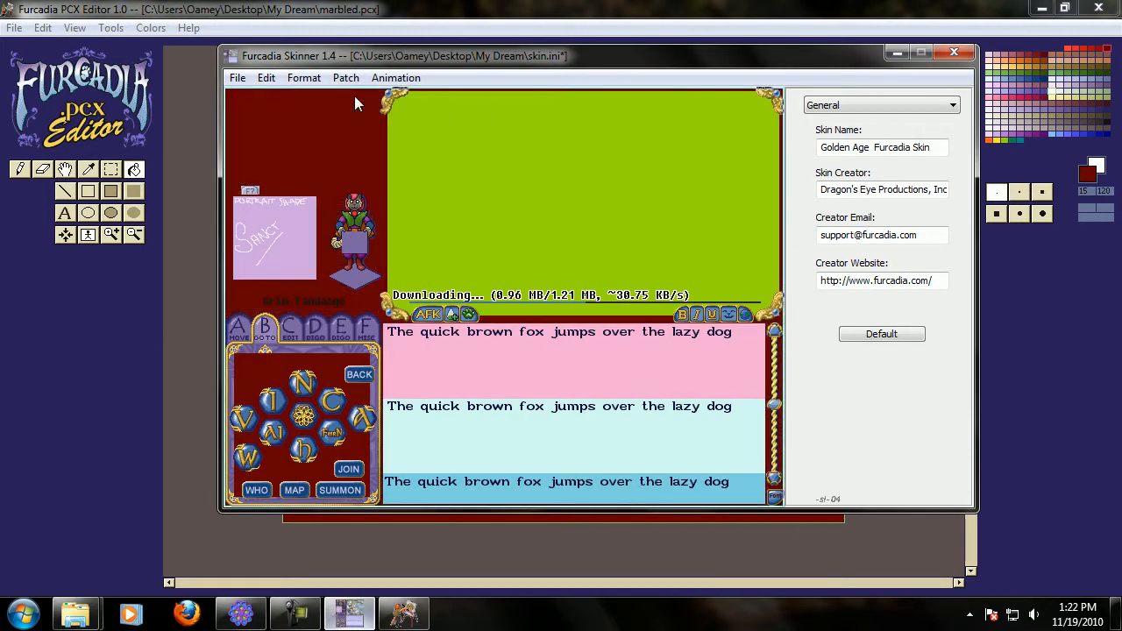
# Preview tabs F back to C and save skin.ini.
pyautogui.click(364, 327)
pyautogui.click(341, 327)
pyautogui.click(319, 328)
pyautogui.click(292, 328)
pyautogui.click(238, 78)
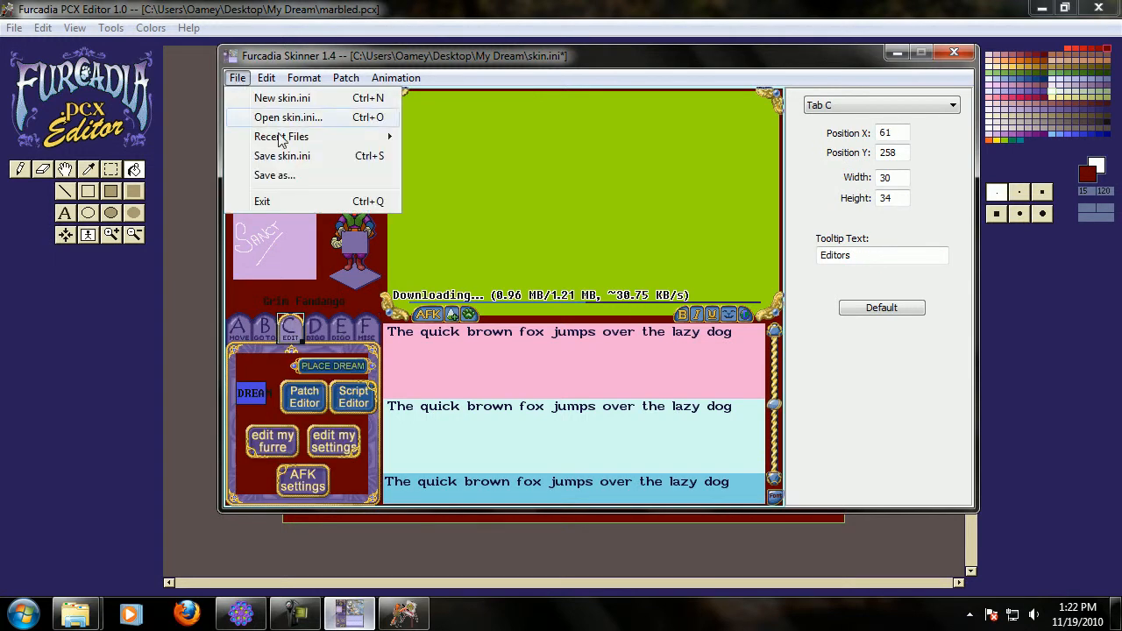
pyautogui.click(288, 156)
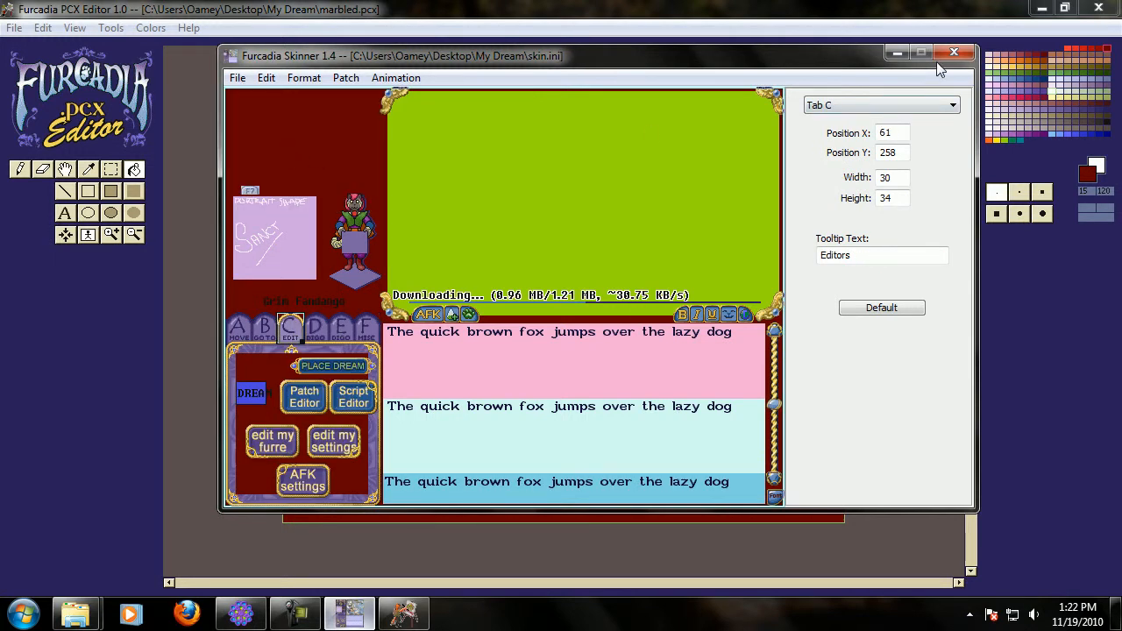
# Close the Skinner and the PCX Editor.
pyautogui.click(959, 54)
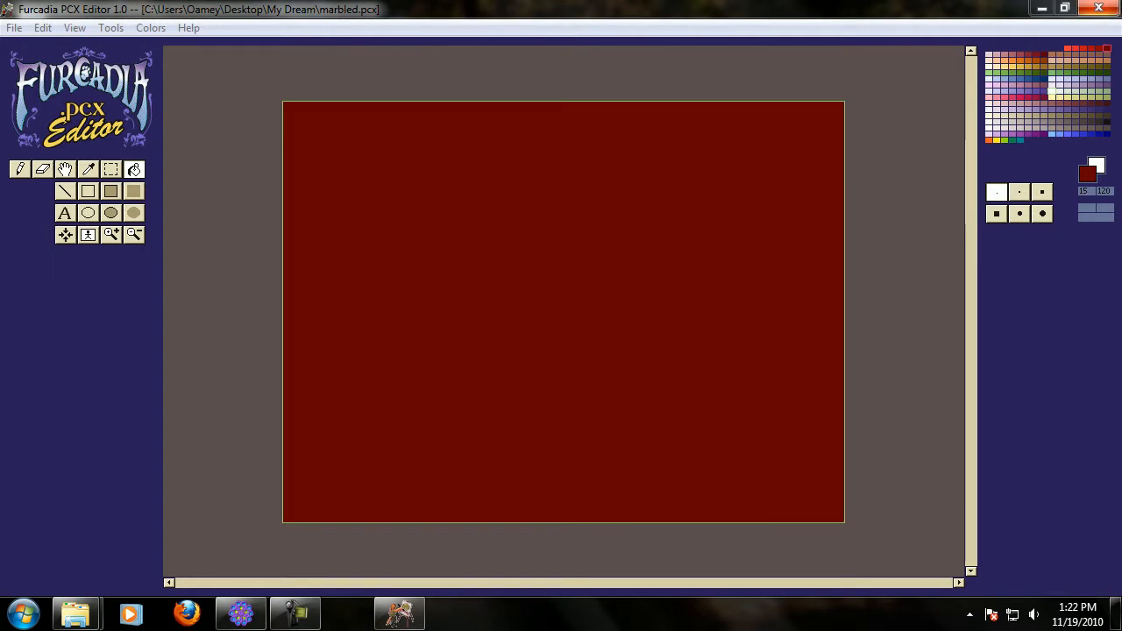
pyautogui.click(1100, 8)
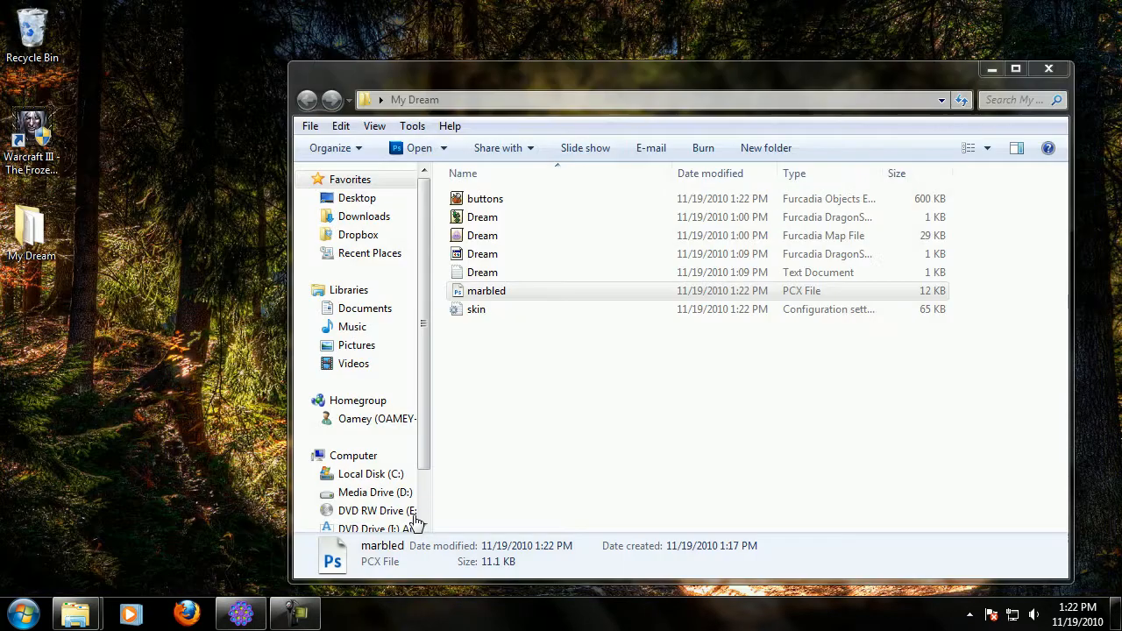
# Open the Furcadia client and enter the uploaded dream to load the custom skin.
pyautogui.click(236, 616)
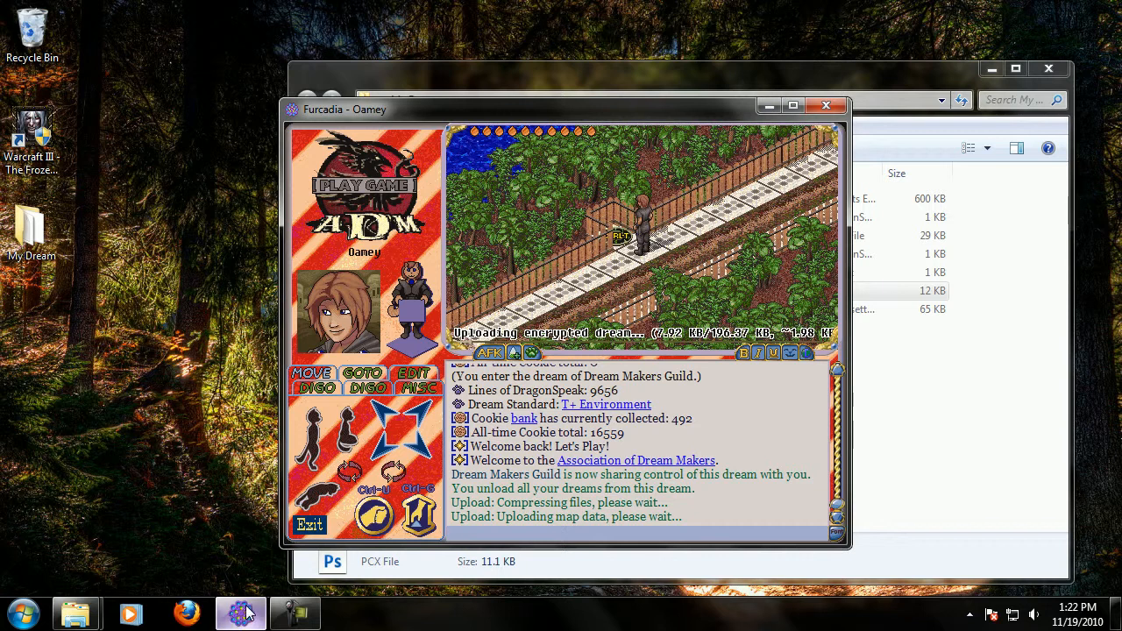
pyautogui.moveTo(292, 618)
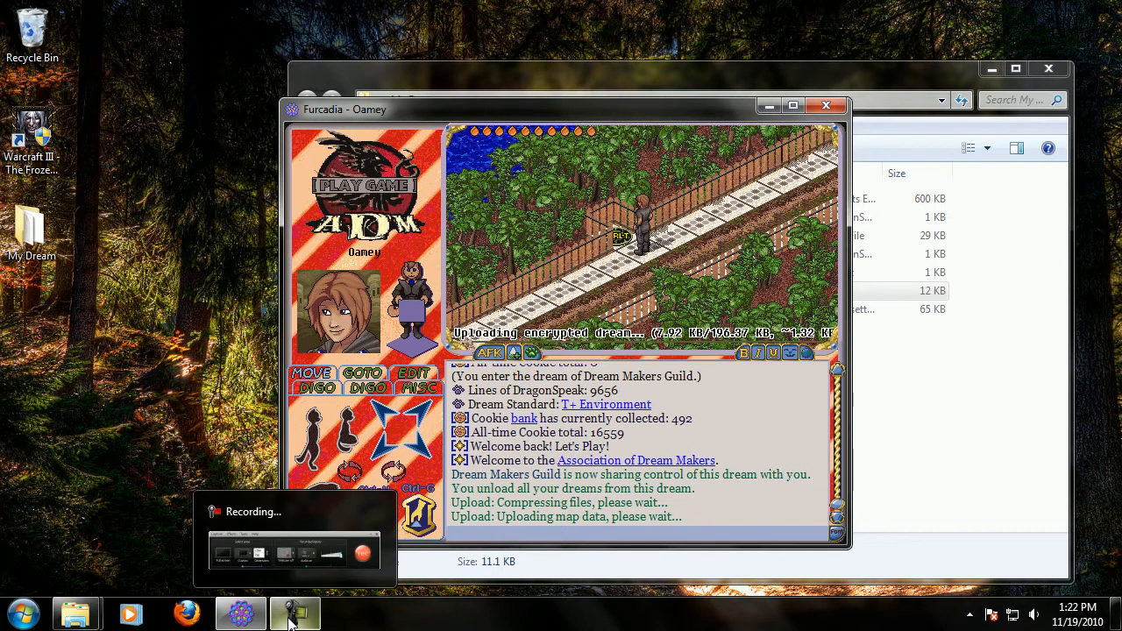
pyautogui.click(291, 618)
pyautogui.click(792, 507)
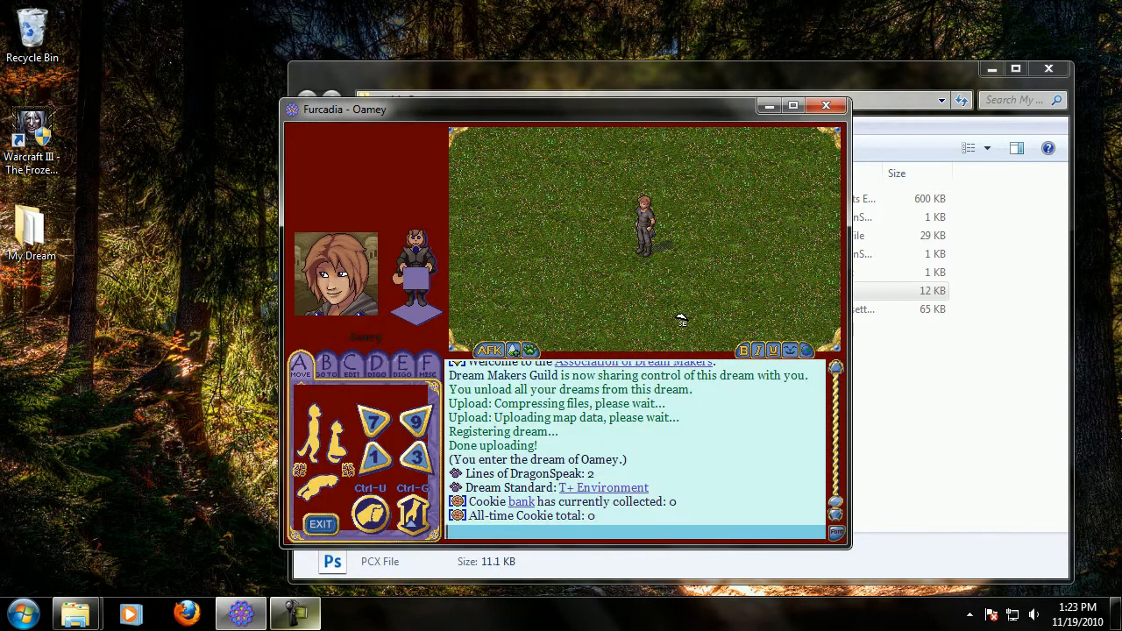
pyautogui.click(682, 320)
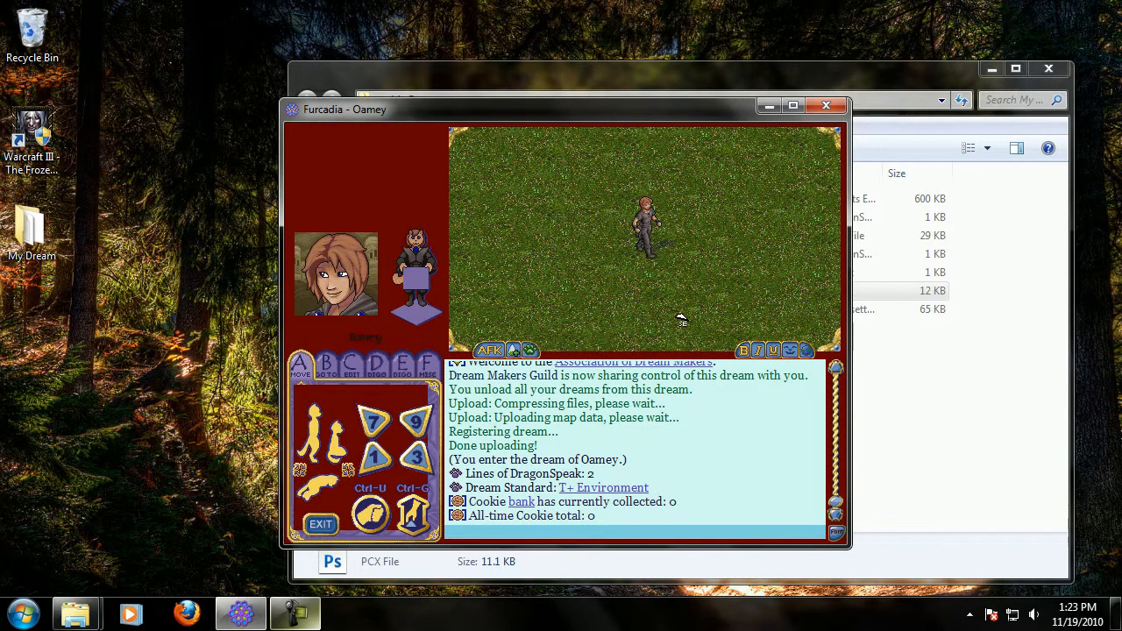
pyautogui.click(588, 236)
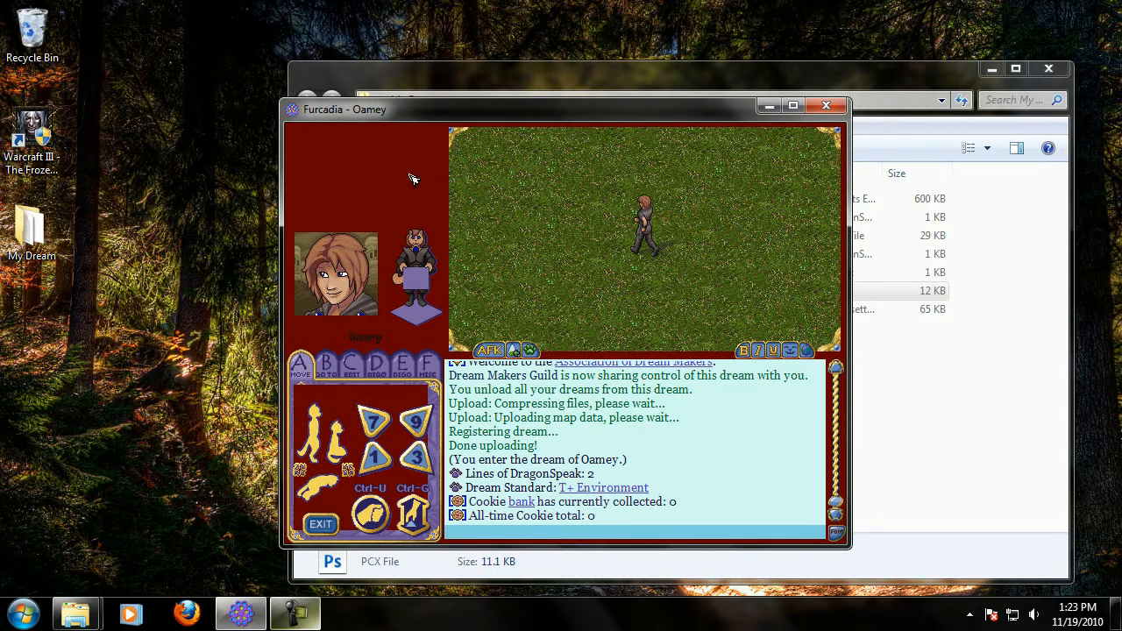
# Check each tab of the new skin in the client.
pyautogui.click(326, 366)
pyautogui.click(350, 367)
pyautogui.click(376, 367)
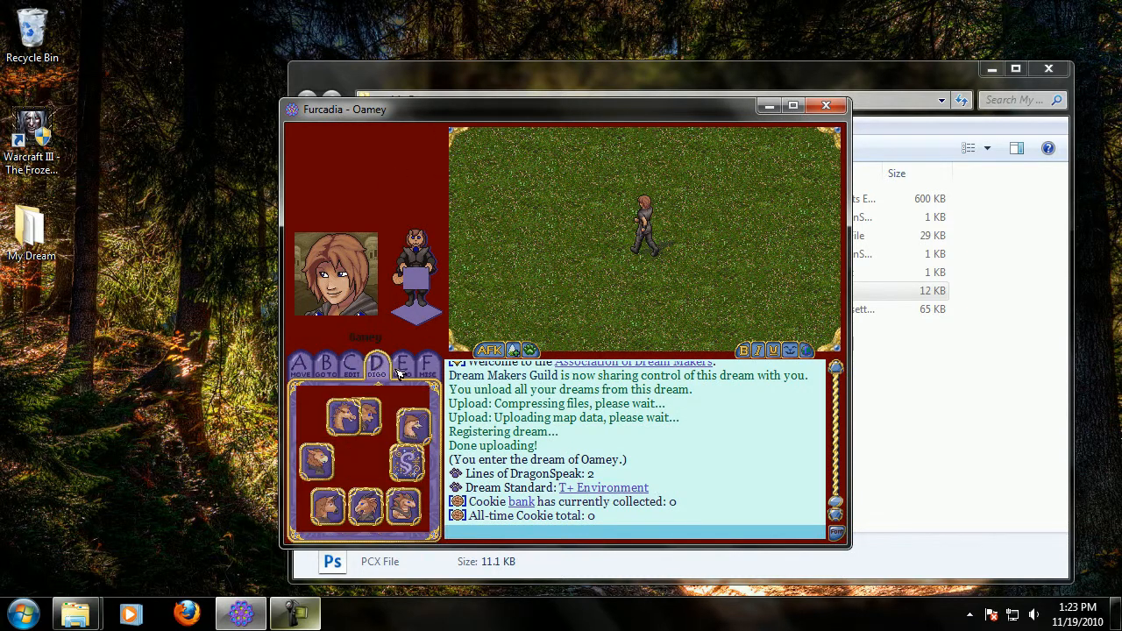
pyautogui.click(401, 367)
pyautogui.click(427, 367)
pyautogui.click(351, 367)
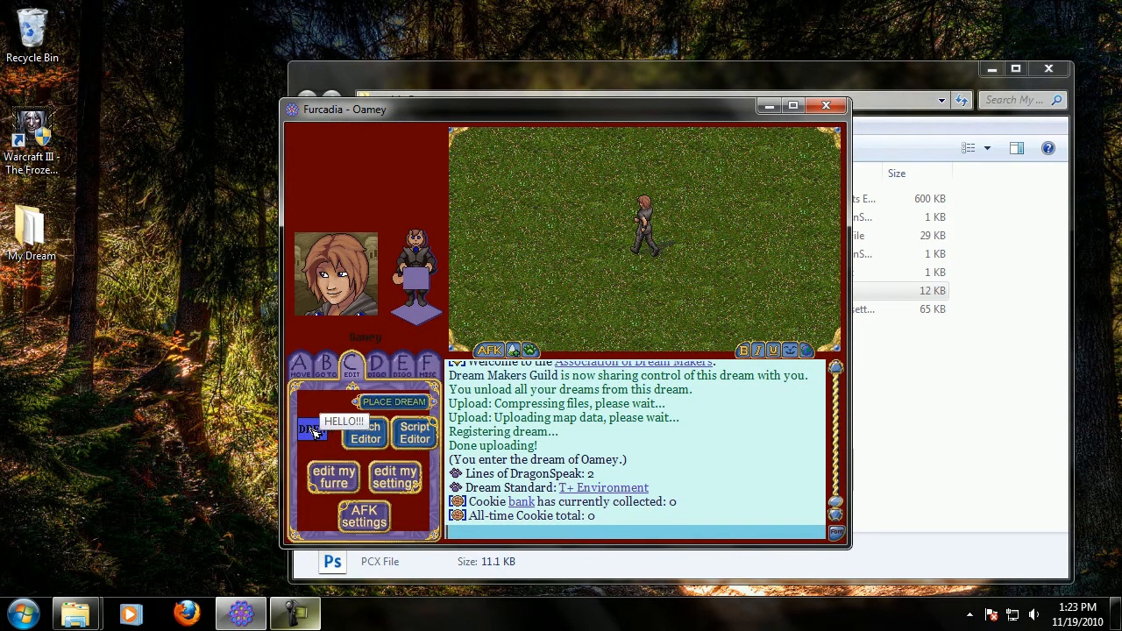
pyautogui.click(392, 370)
pyautogui.click(427, 369)
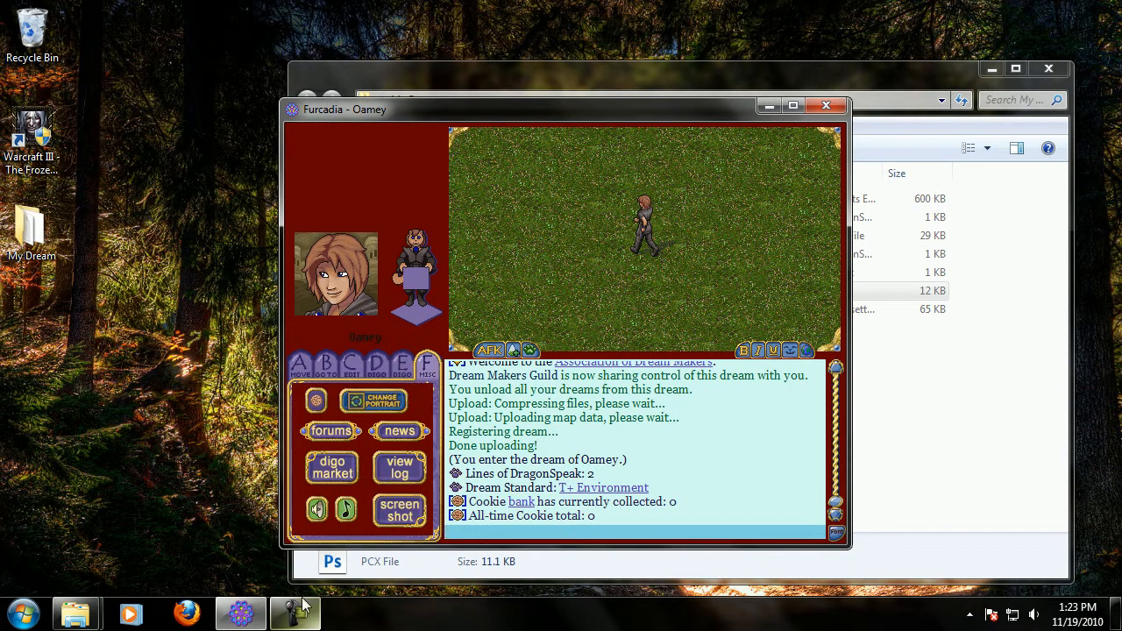